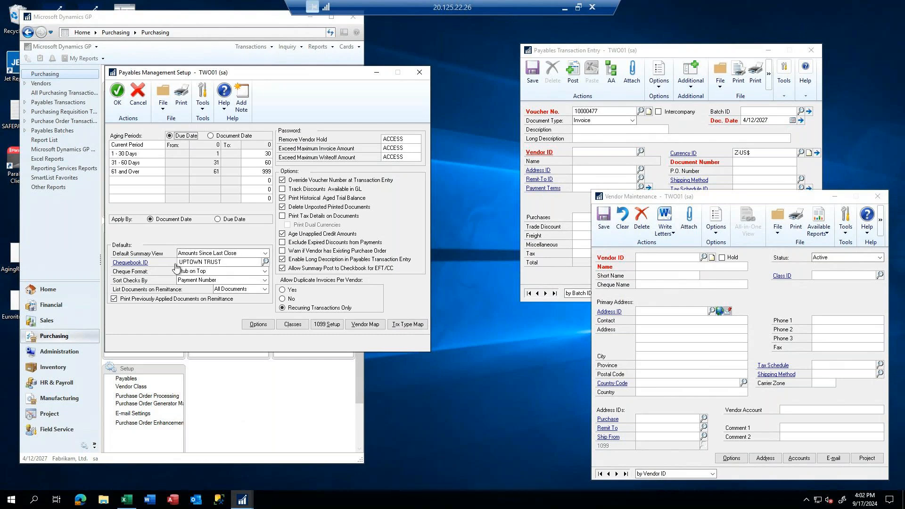
Step: Set the payables cheque format to Stub/Stub/Cheque and apply by due date, and save the Payables Management Setup
{"action": "left_click", "coordinate": [264, 272]}
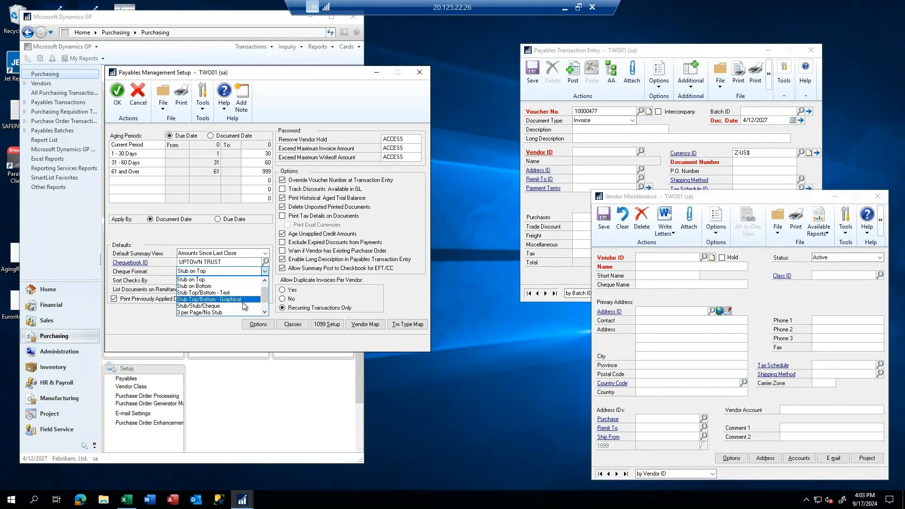
{"action": "left_click", "coordinate": [202, 306]}
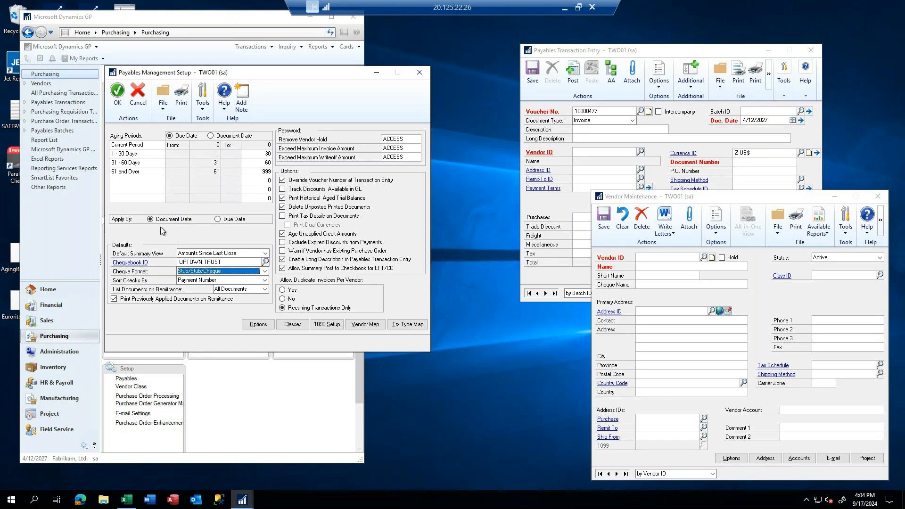
{"action": "left_click", "coordinate": [218, 220]}
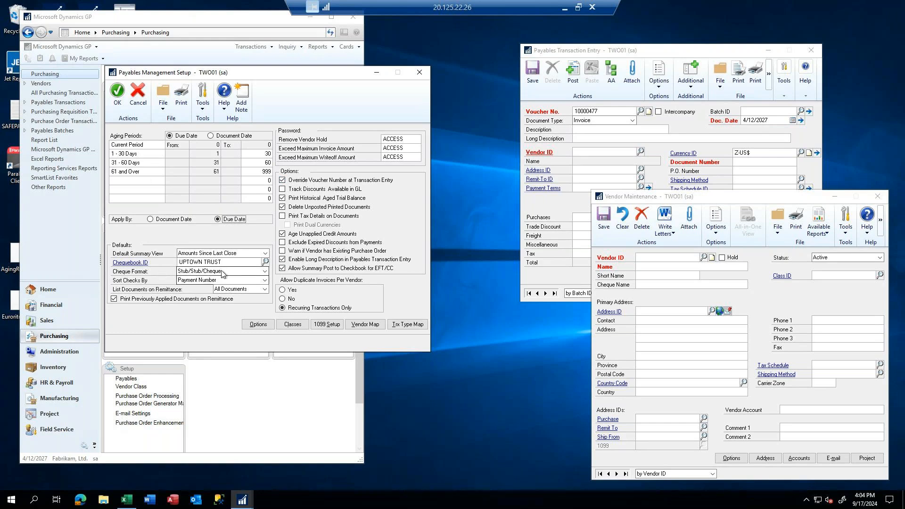
{"action": "left_click", "coordinate": [116, 95]}
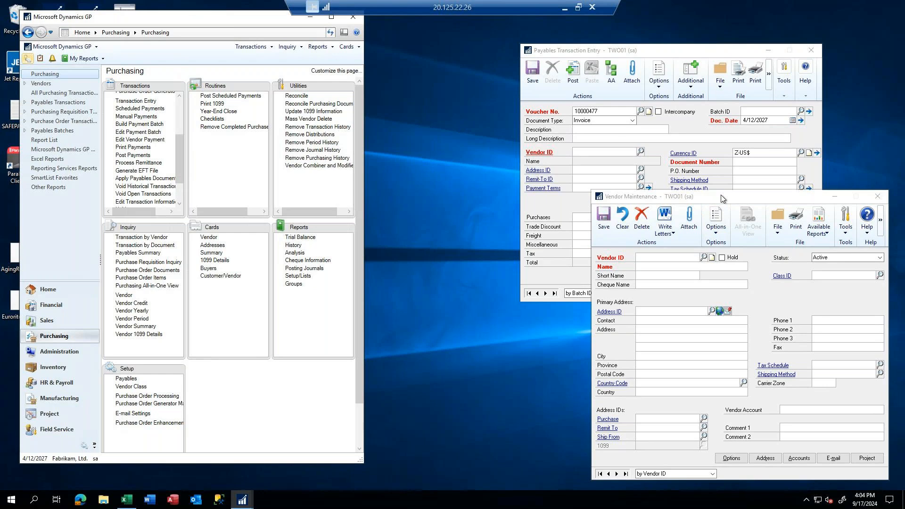
Step: Bring up vendor ACETRAVE0001 in the Vendor Maintenance window
{"action": "left_click_drag", "start_coordinate": [718, 198], "coordinate": [426, 99]}
{"action": "type", "text": "ACE"}
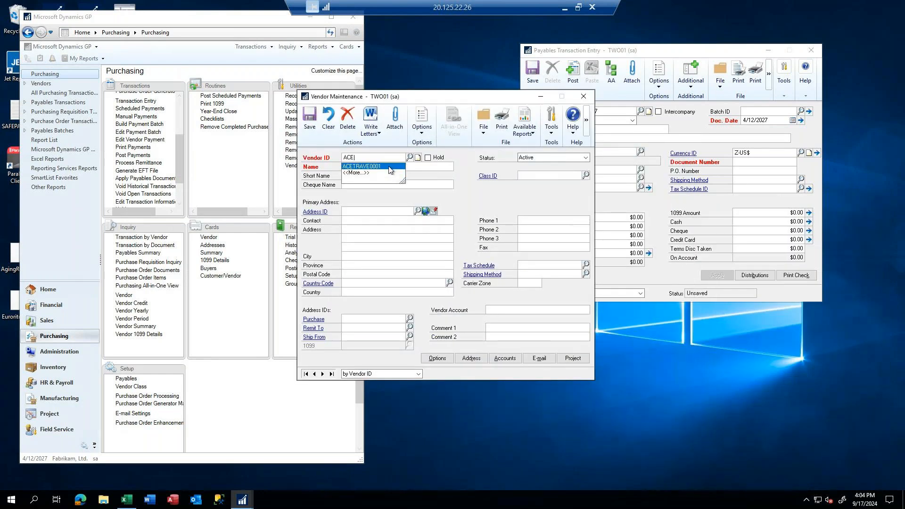
{"action": "left_click", "coordinate": [362, 166]}
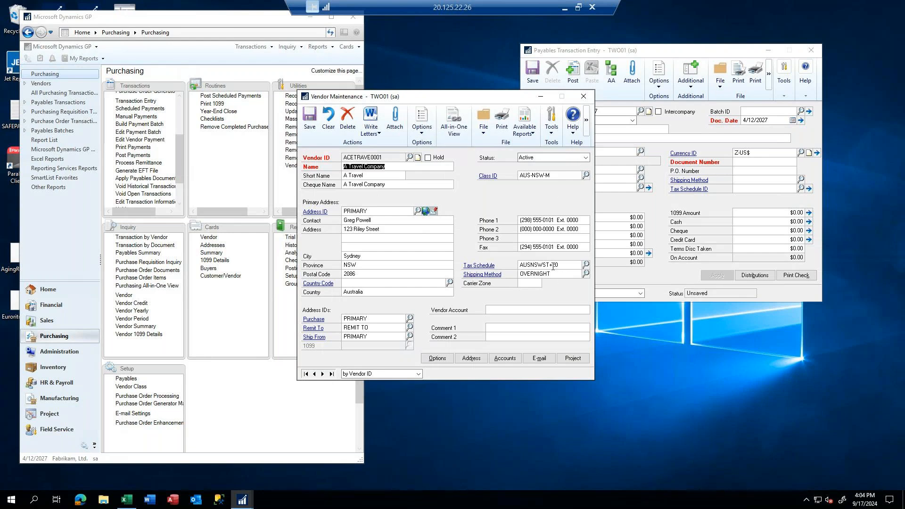
Step: Inspect the e-mail address fields in the internet information of the vendor's REMIT TO address, closing both address windows
{"action": "left_click", "coordinate": [319, 332]}
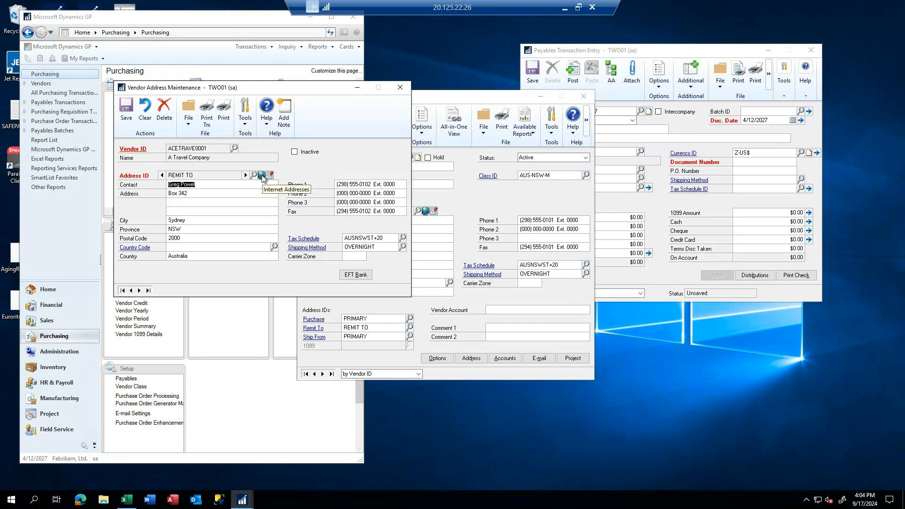
{"action": "left_click", "coordinate": [262, 175]}
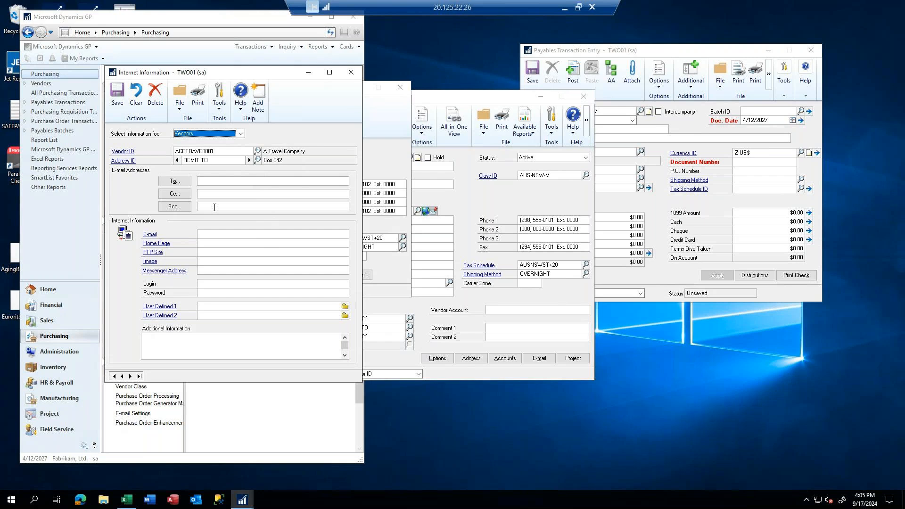
{"action": "left_click", "coordinate": [203, 182]}
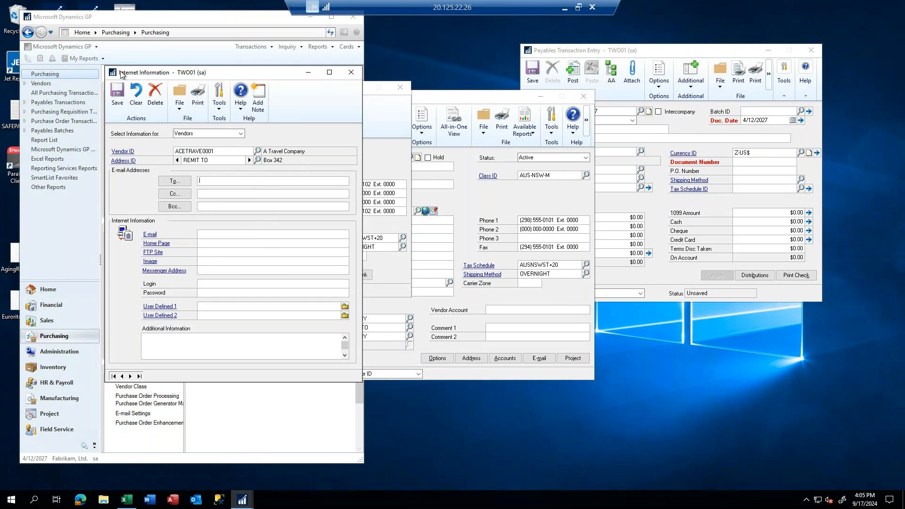
{"action": "left_click", "coordinate": [351, 72]}
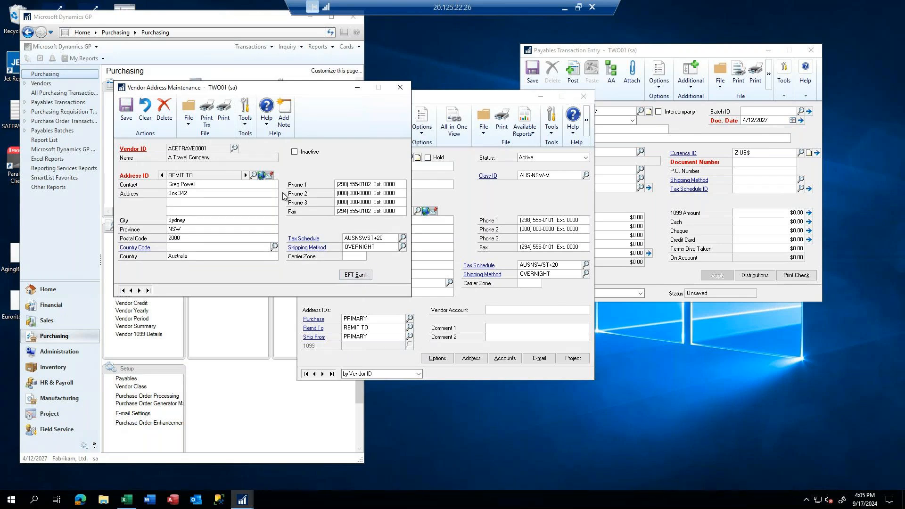
{"action": "left_click", "coordinate": [399, 88]}
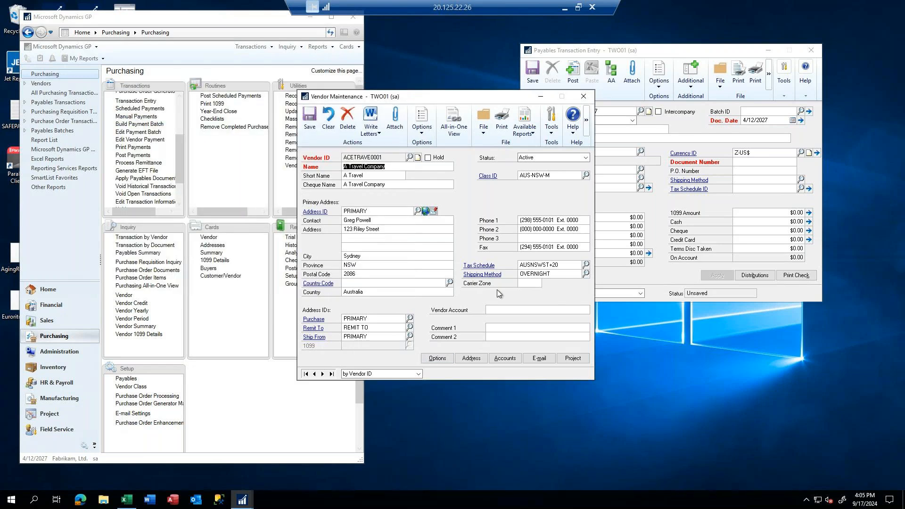
Step: Check the payment priority and chequebook settings in the vendor's maintenance options, and close the vendor record
{"action": "left_click", "coordinate": [438, 358]}
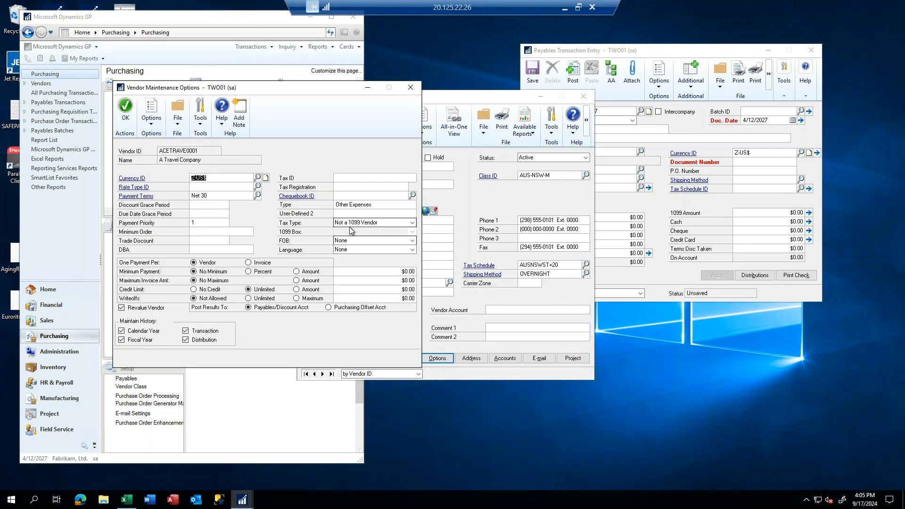
{"action": "left_click", "coordinate": [197, 221]}
{"action": "left_click", "coordinate": [335, 196]}
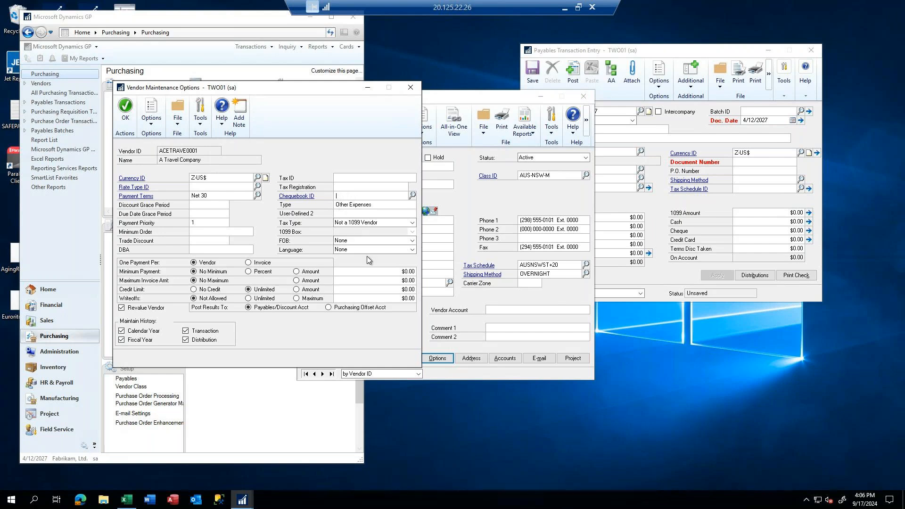
{"action": "left_click", "coordinate": [125, 111]}
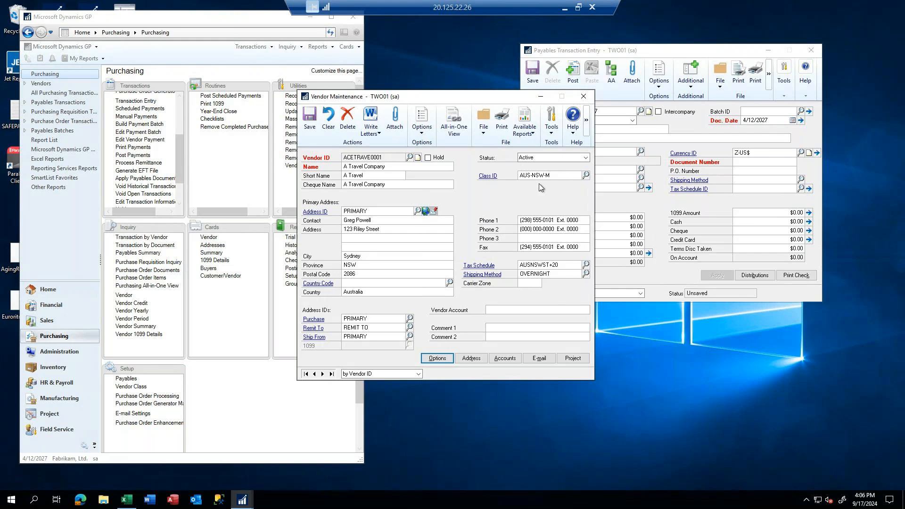
{"action": "left_click", "coordinate": [443, 360]}
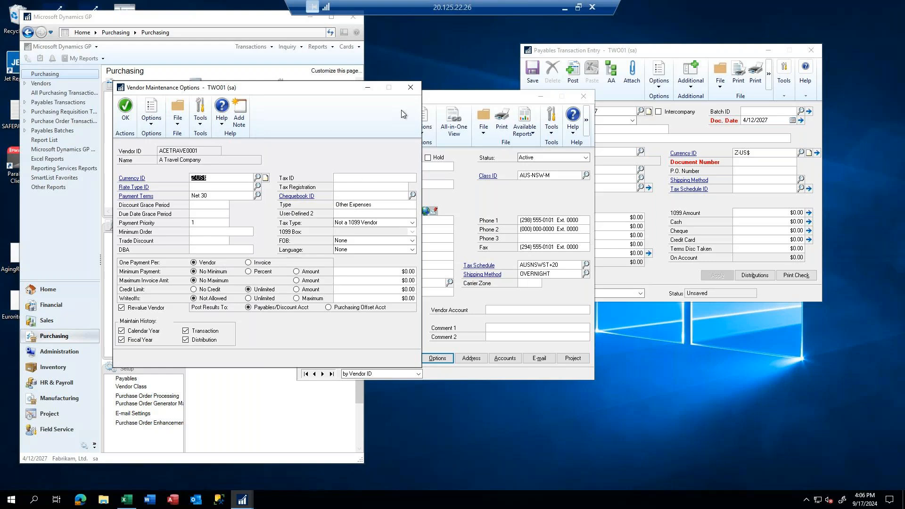
{"action": "left_click", "coordinate": [411, 89]}
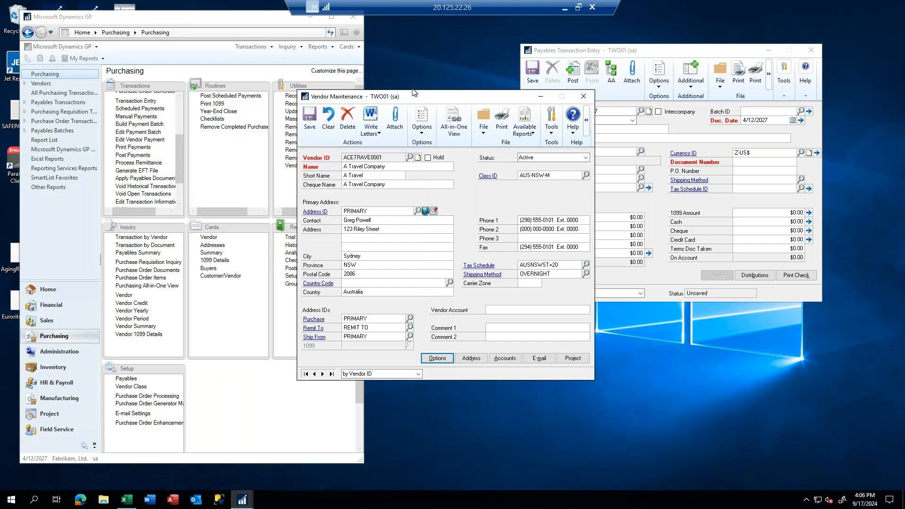
{"action": "left_click", "coordinate": [586, 100]}
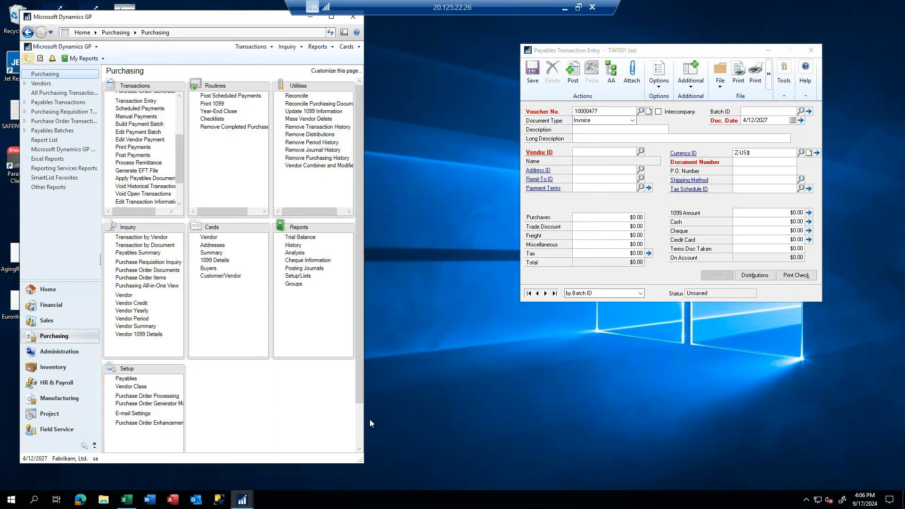
Step: Switch to the payables workbook in Excel and examine the vendor pivot table and the transactions on the PayablesTransactions Default sheet
{"action": "left_click", "coordinate": [126, 499]}
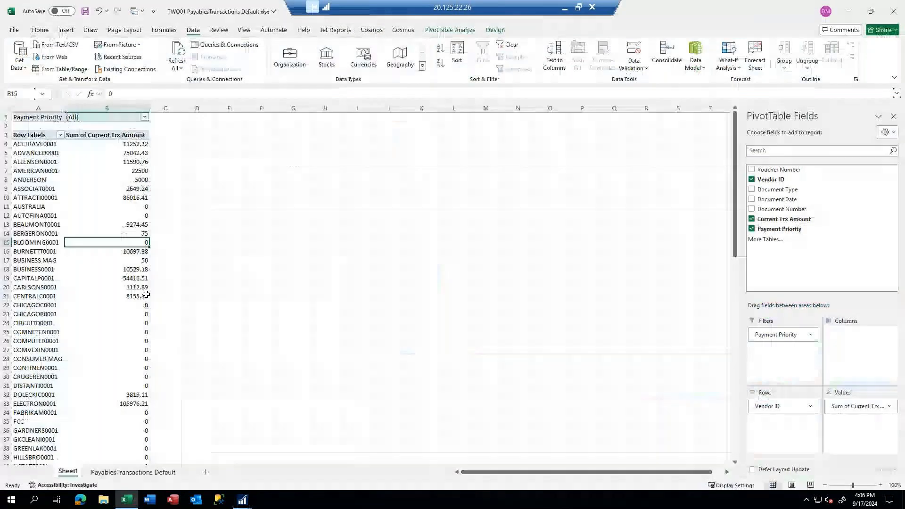
{"action": "scroll", "coordinate": [103, 250], "scroll_direction": "down", "scroll_amount": 8}
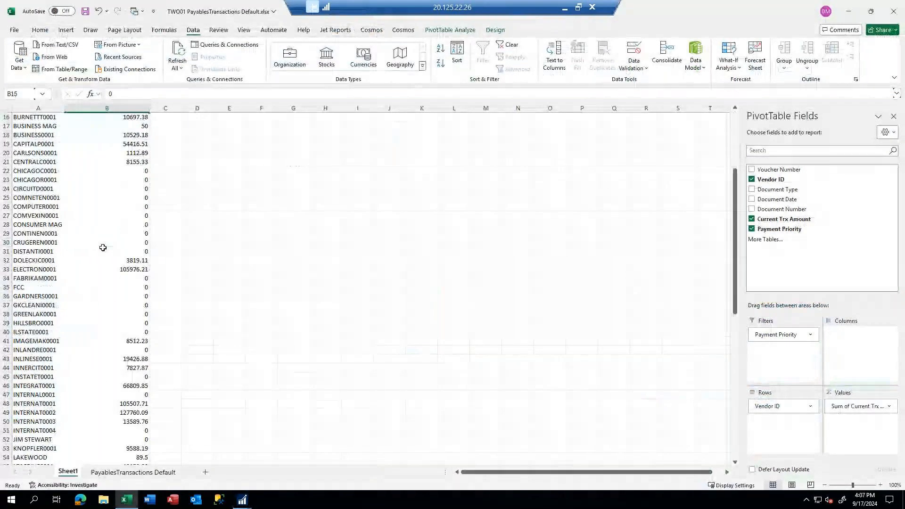
{"action": "scroll", "coordinate": [102, 251], "scroll_direction": "up", "scroll_amount": 5}
{"action": "scroll", "coordinate": [132, 414], "scroll_direction": "down", "scroll_amount": 1}
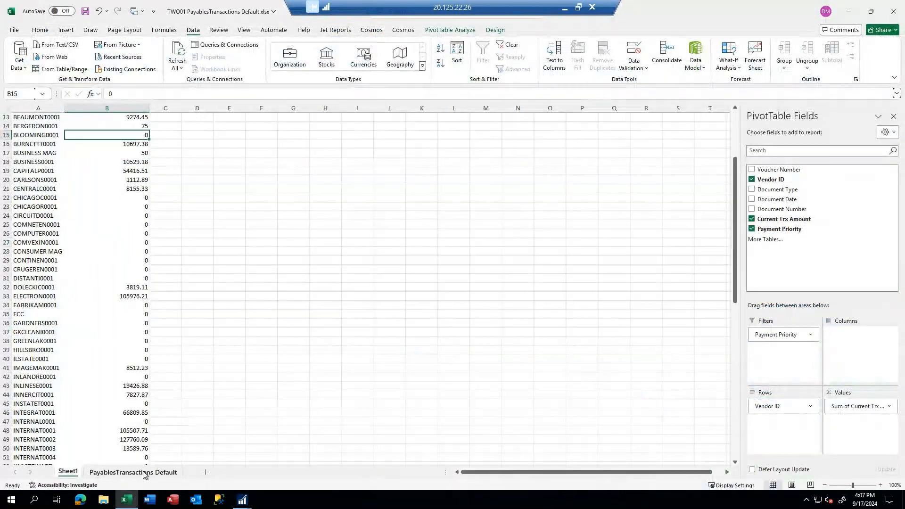
{"action": "left_click", "coordinate": [143, 471]}
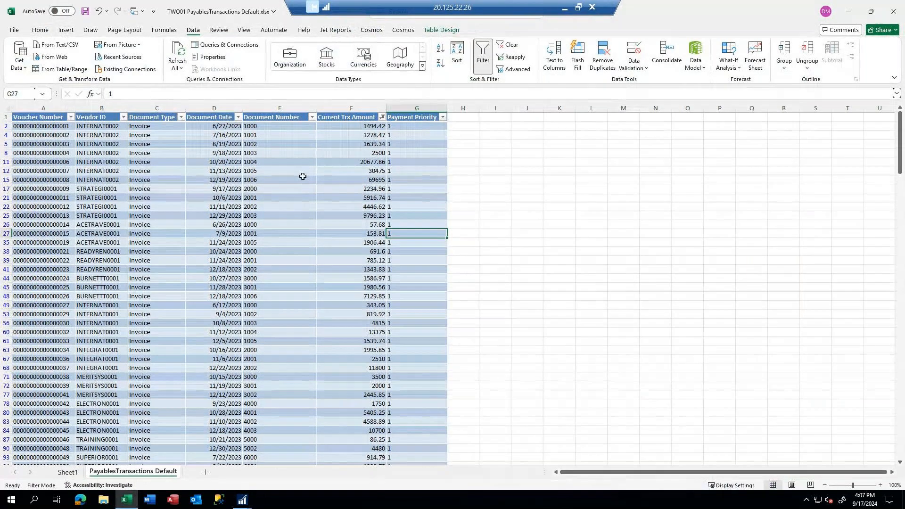
{"action": "left_click", "coordinate": [340, 179]}
{"action": "scroll", "coordinate": [341, 192], "scroll_direction": "down", "scroll_amount": 5}
{"action": "scroll", "coordinate": [341, 191], "scroll_direction": "up", "scroll_amount": 5}
Step: Filter the pivot table on Sheet1 to Payment Priority 1
{"action": "left_click", "coordinate": [68, 472]}
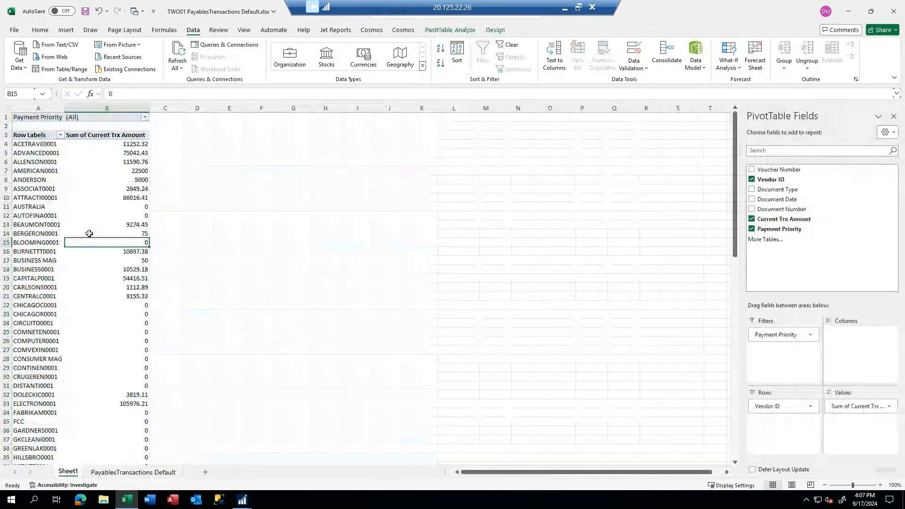
{"action": "left_click", "coordinate": [145, 117]}
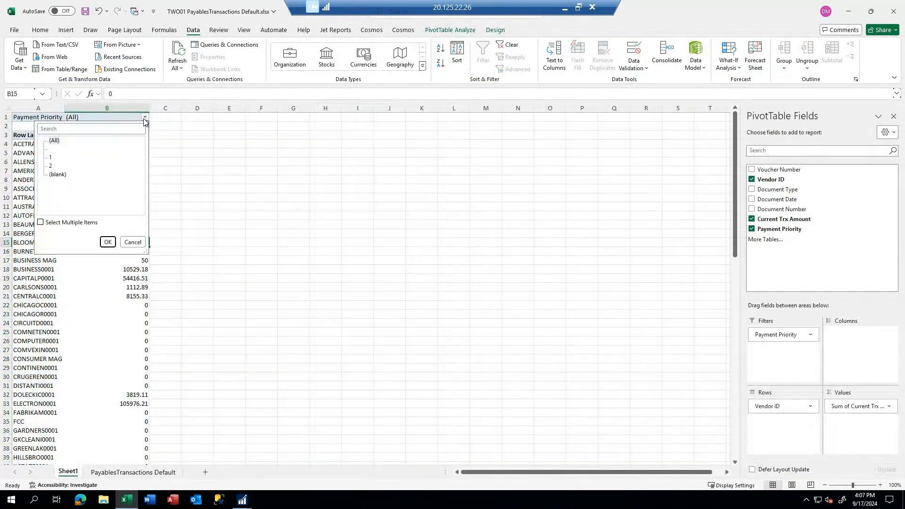
{"action": "left_click", "coordinate": [50, 157]}
{"action": "left_click", "coordinate": [106, 242]}
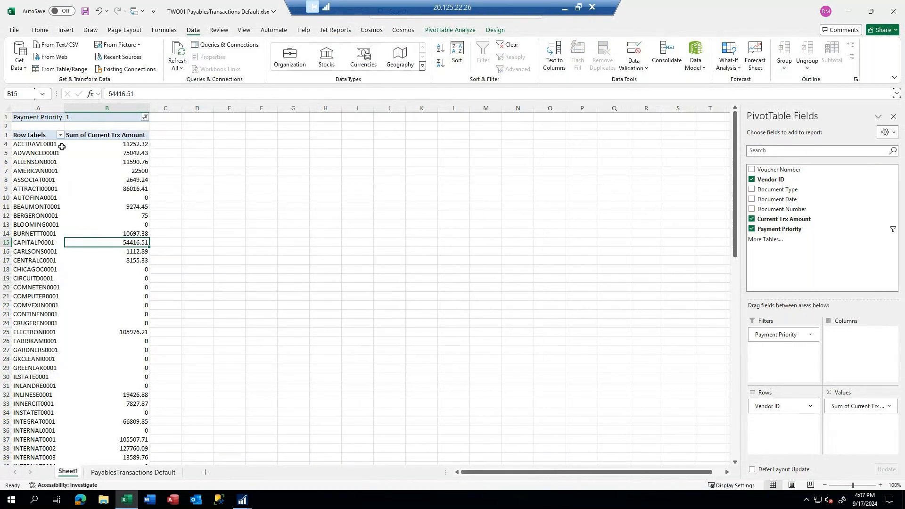
Step: Review the filtered vendor amounts down to the grand total and select the first six amounts, B4:B9
{"action": "scroll", "coordinate": [99, 357], "scroll_direction": "down", "scroll_amount": 17}
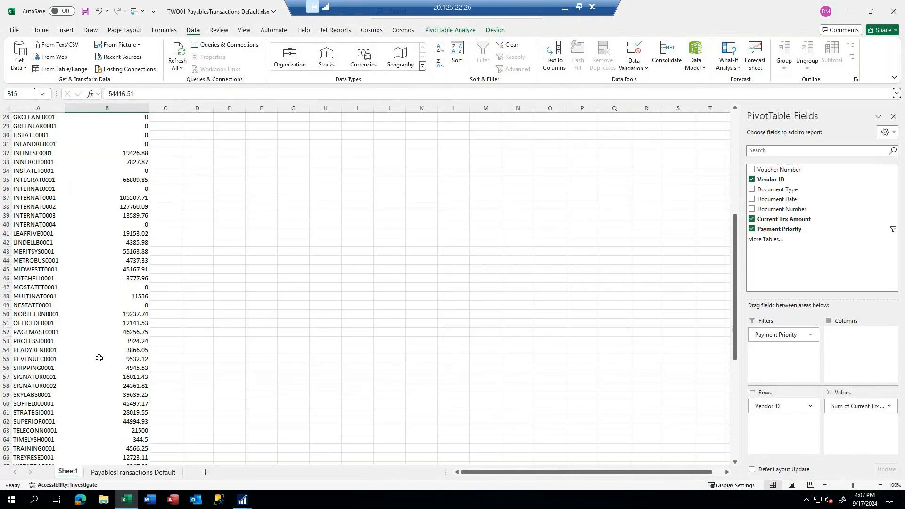
{"action": "scroll", "coordinate": [108, 325], "scroll_direction": "up", "scroll_amount": 1}
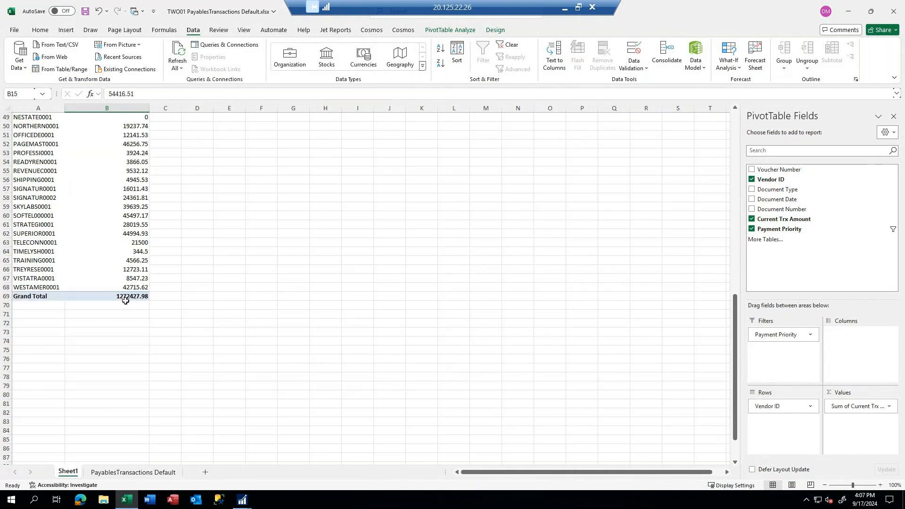
{"action": "scroll", "coordinate": [127, 263], "scroll_direction": "up", "scroll_amount": 16}
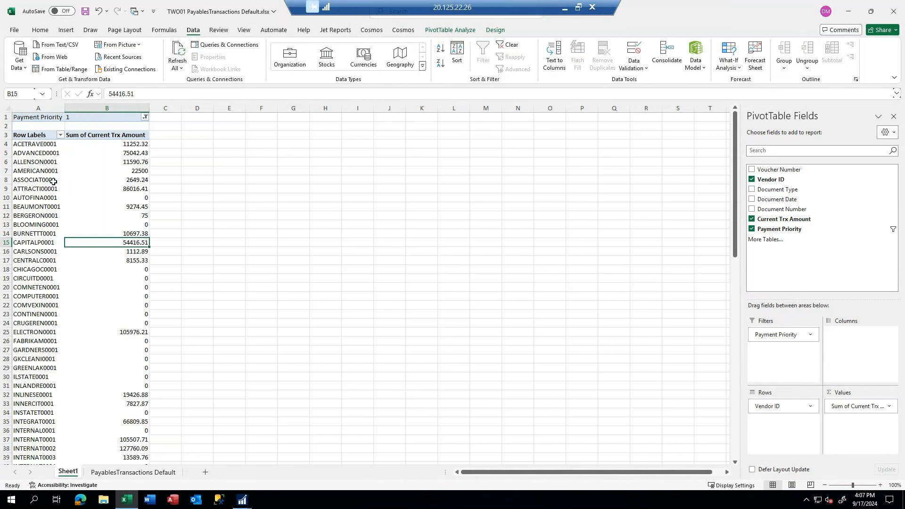
{"action": "left_click_drag", "start_coordinate": [127, 142], "coordinate": [124, 190]}
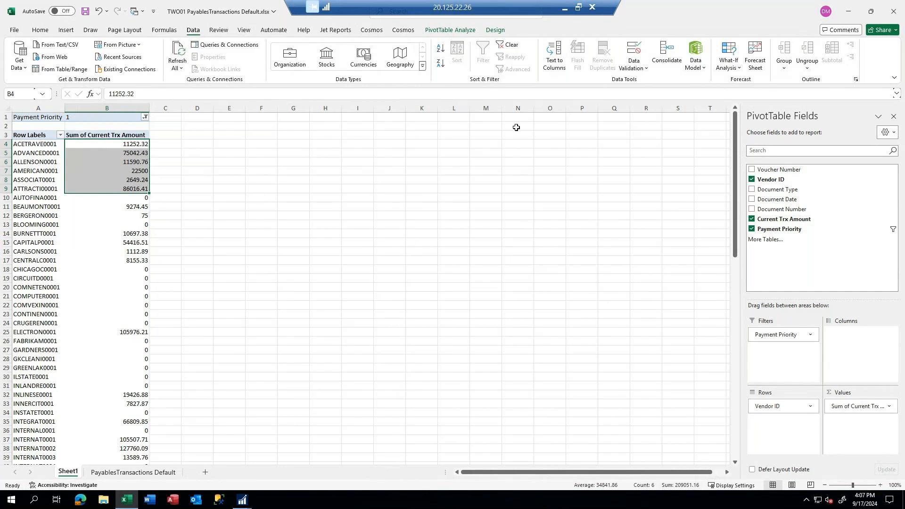
Step: Switch back to Microsoft Dynamics GP and open the Build Payment Batch window
{"action": "left_click", "coordinate": [847, 15]}
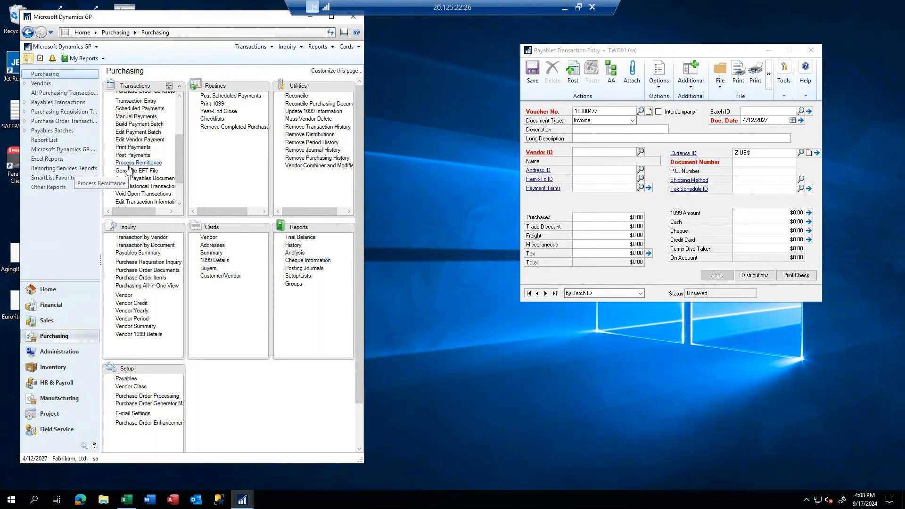
{"action": "left_click", "coordinate": [138, 125]}
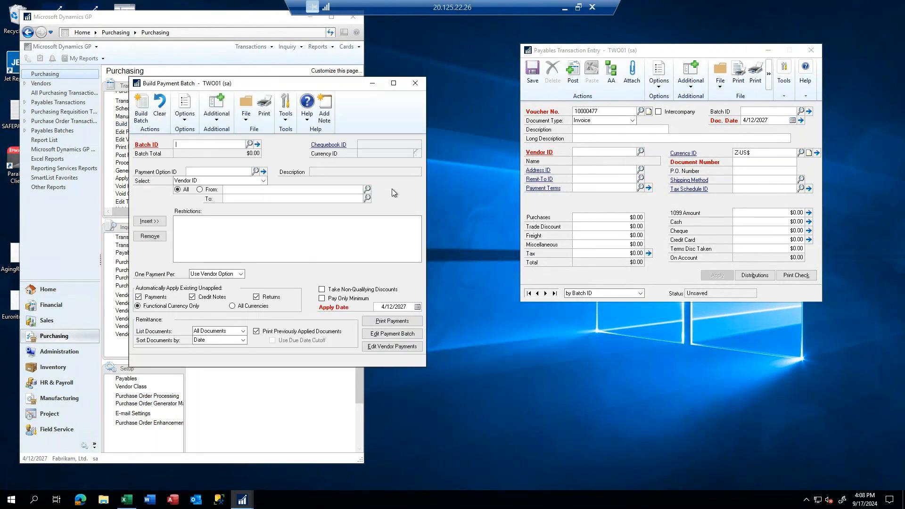
{"action": "type", "text": "TEST"}
{"action": "key", "text": "Tab"}
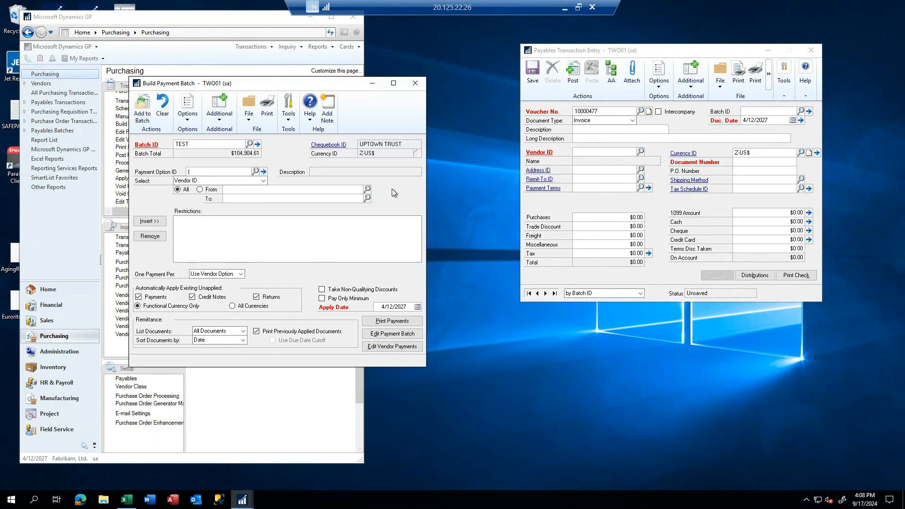
{"action": "left_click", "coordinate": [163, 105]}
Step: Enter TEST24 as the batch ID and add it as a new payment batch
{"action": "type", "text": "T"}
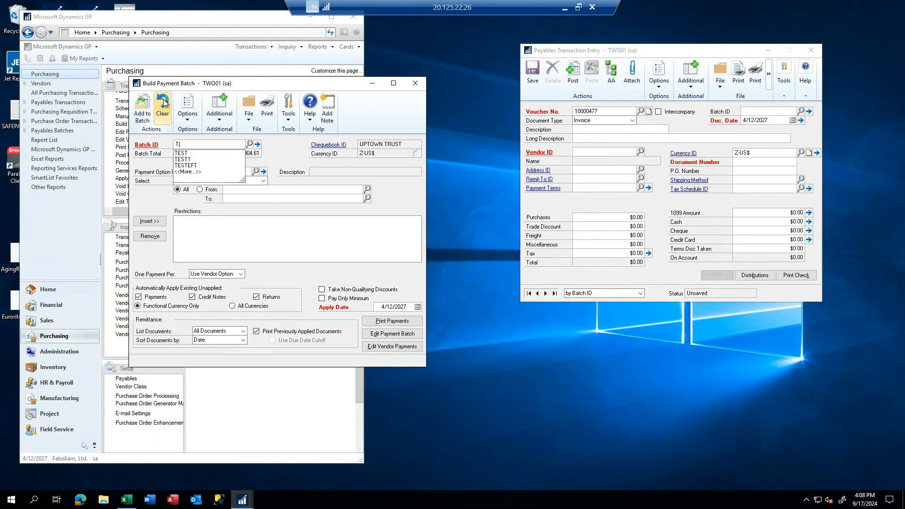
{"action": "type", "text": "EST2"}
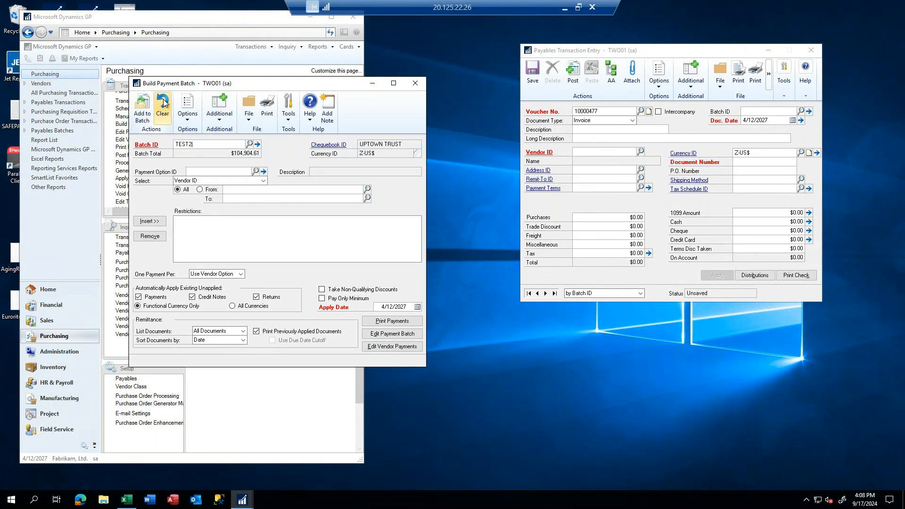
{"action": "type", "text": "4"}
{"action": "key", "text": "Tab"}
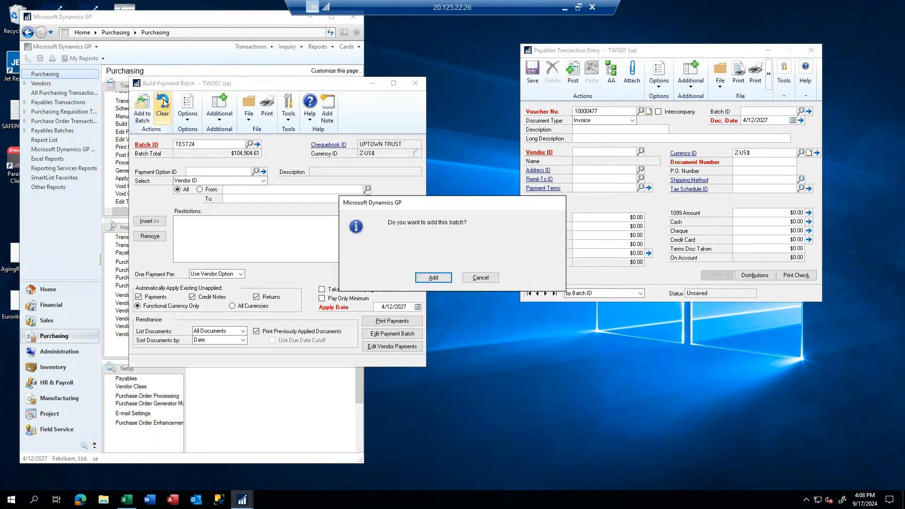
{"action": "left_click", "coordinate": [433, 278]}
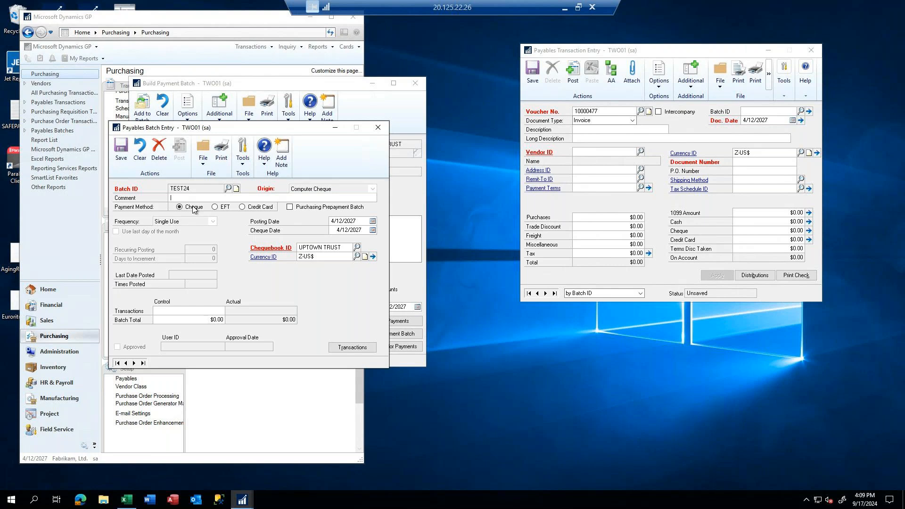
Step: Check the posting date and chequebook of computer cheque batch TEST24 and save the batch
{"action": "left_click", "coordinate": [338, 221]}
{"action": "left_click", "coordinate": [336, 232]}
{"action": "left_click", "coordinate": [338, 249]}
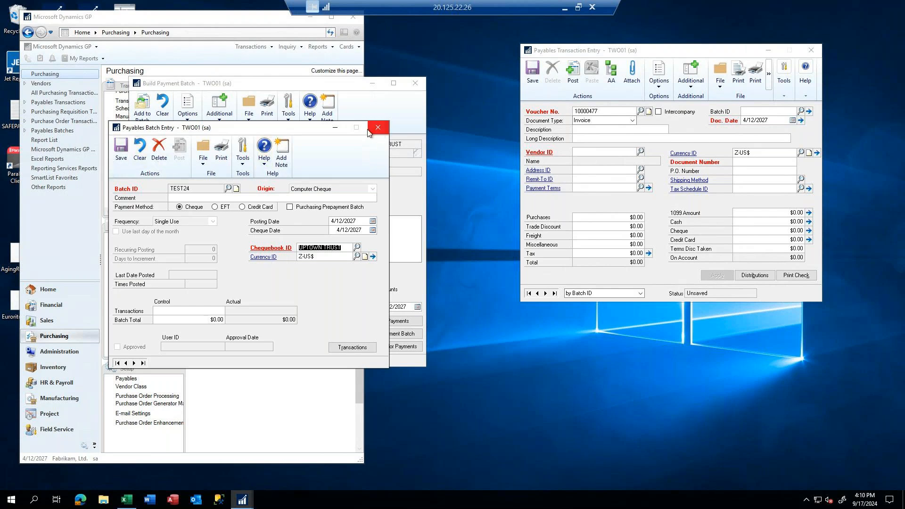
{"action": "left_click", "coordinate": [117, 149]}
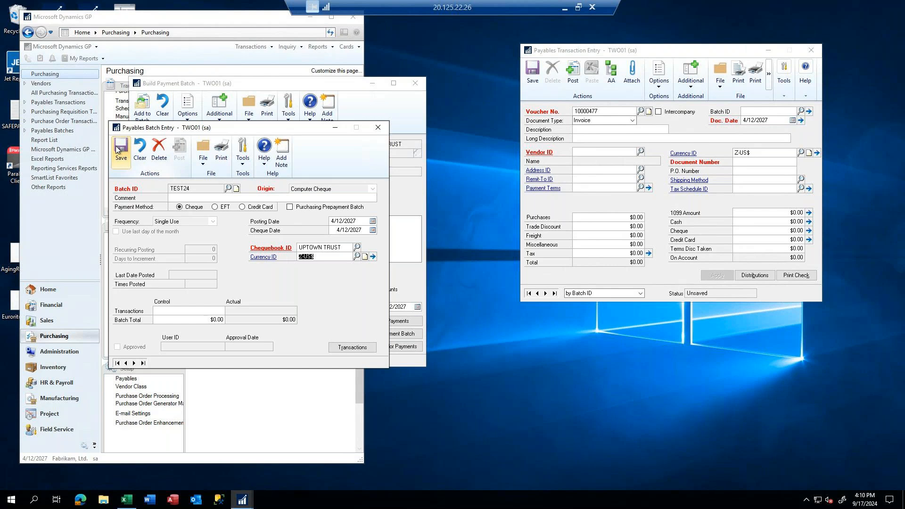
{"action": "left_click", "coordinate": [119, 151]}
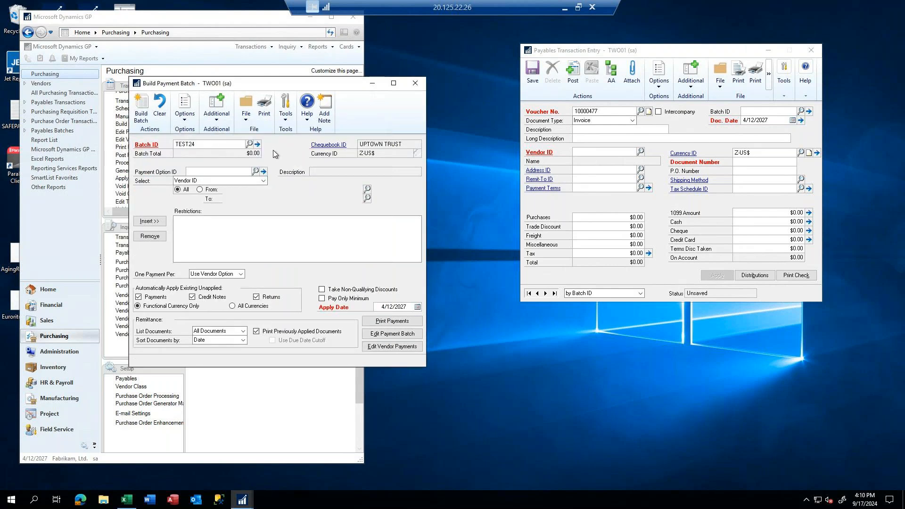
Step: Create and save the new payment option ID AVENDORS with the description "A vendors"
{"action": "left_click", "coordinate": [251, 172]}
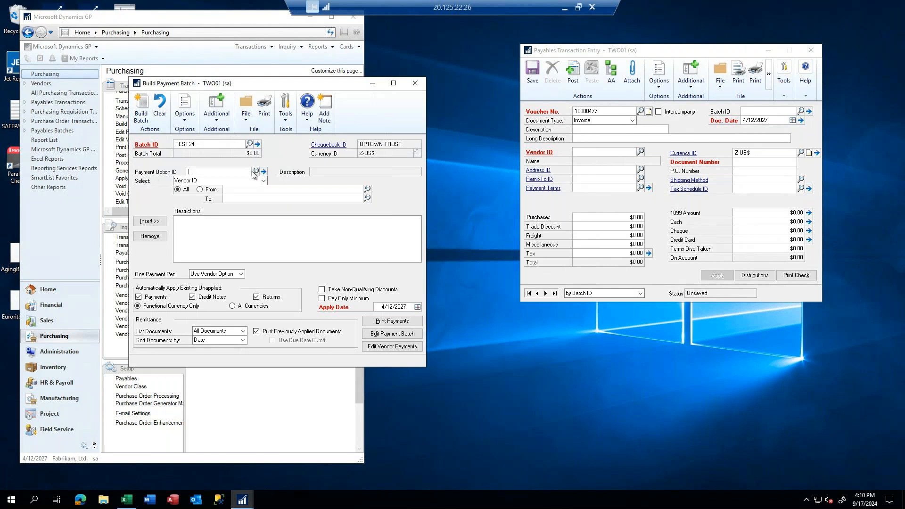
{"action": "left_click", "coordinate": [255, 171]}
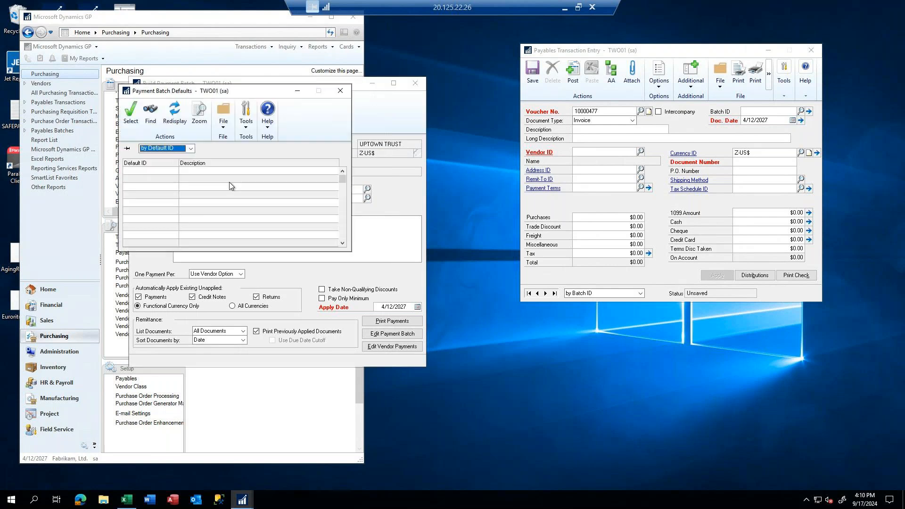
{"action": "left_click", "coordinate": [338, 93]}
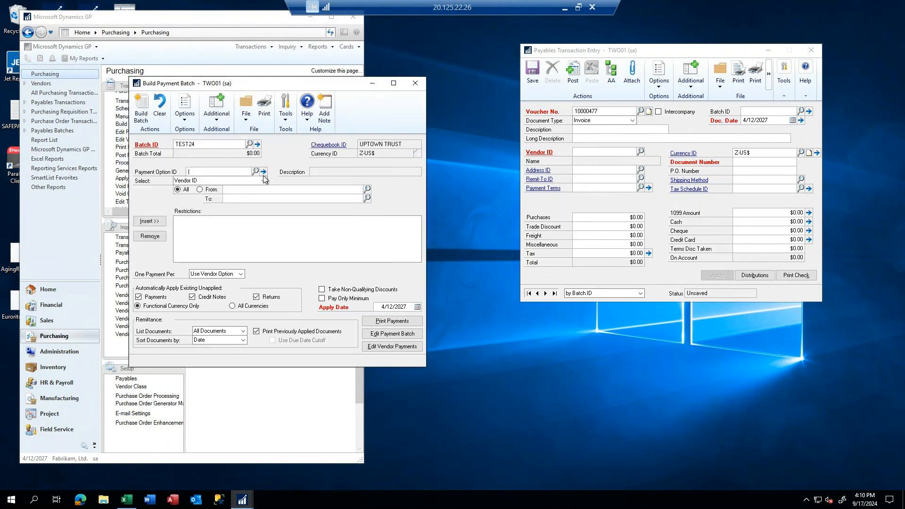
{"action": "type", "text": "AVENDORS"}
{"action": "key", "text": "Tab"}
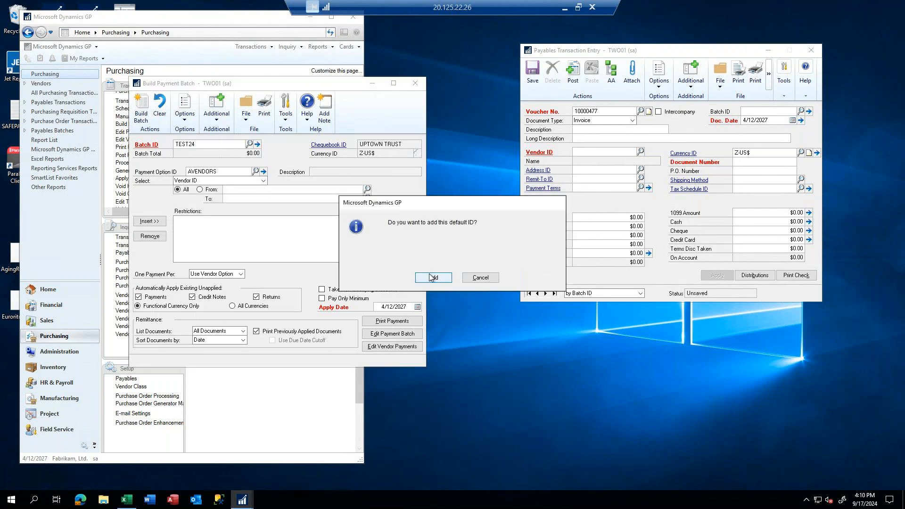
{"action": "left_click", "coordinate": [433, 279]}
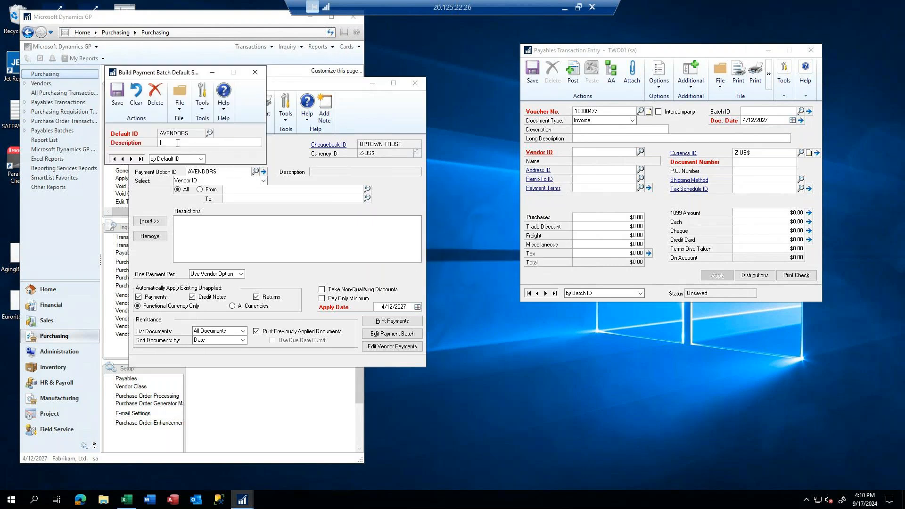
{"action": "type", "text": "A vendors"}
{"action": "left_click", "coordinate": [114, 93]}
Step: Add a restriction limiting the payment batch to vendor IDs from ACETRAVE0001 to AUTOFINA0001
{"action": "left_click", "coordinate": [229, 191]}
{"action": "left_click", "coordinate": [211, 190]}
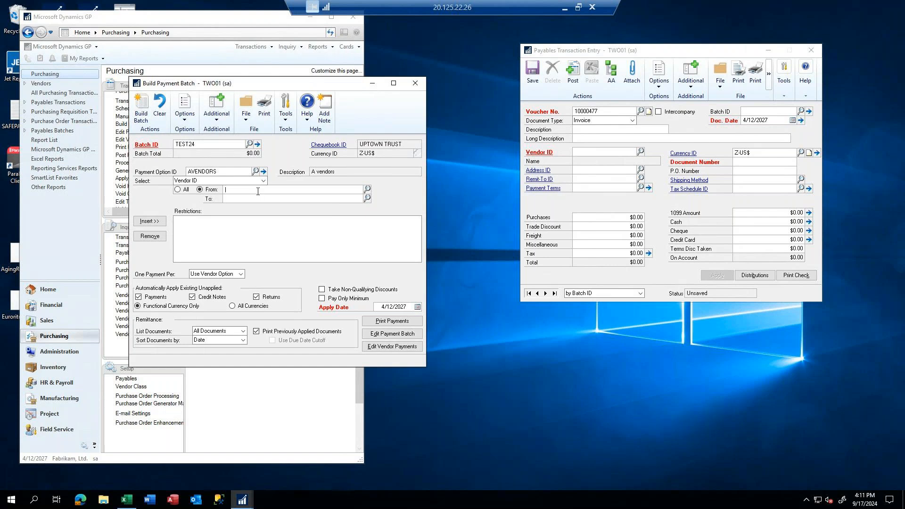
{"action": "left_click", "coordinate": [367, 189]}
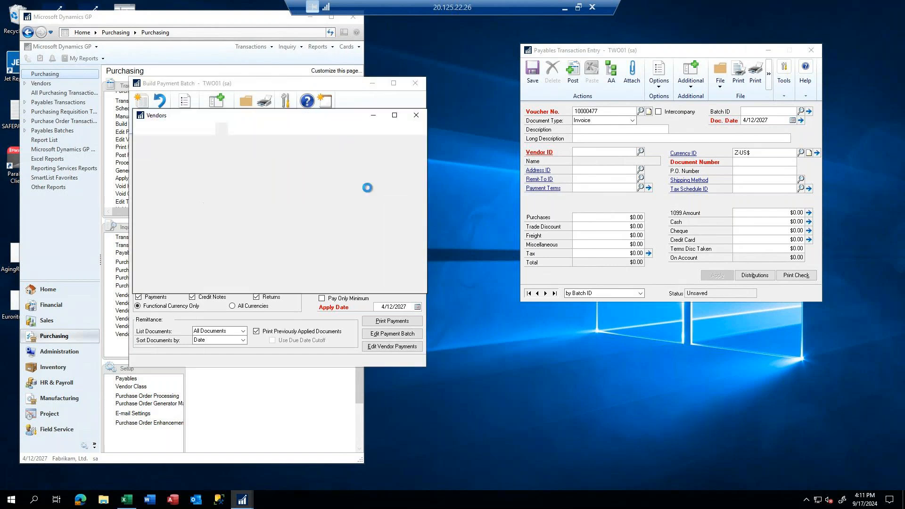
{"action": "double_click", "coordinate": [172, 209]}
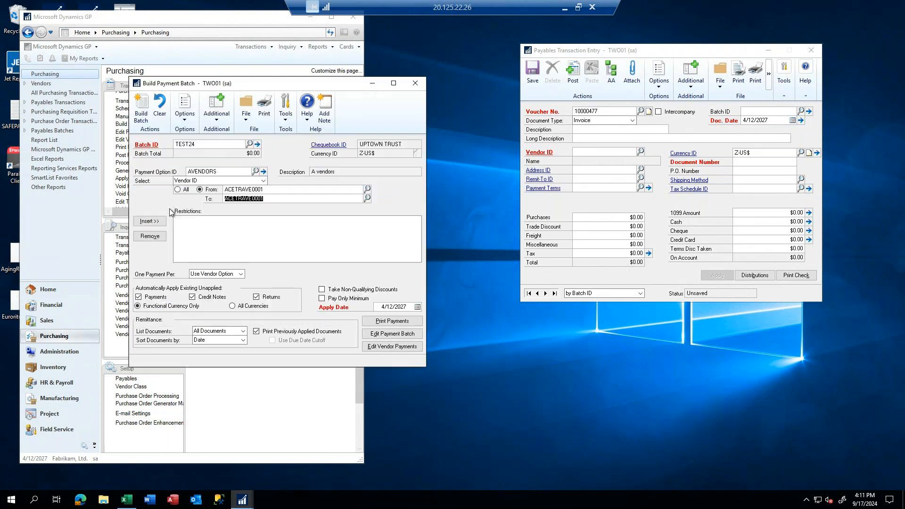
{"action": "left_click", "coordinate": [367, 198]}
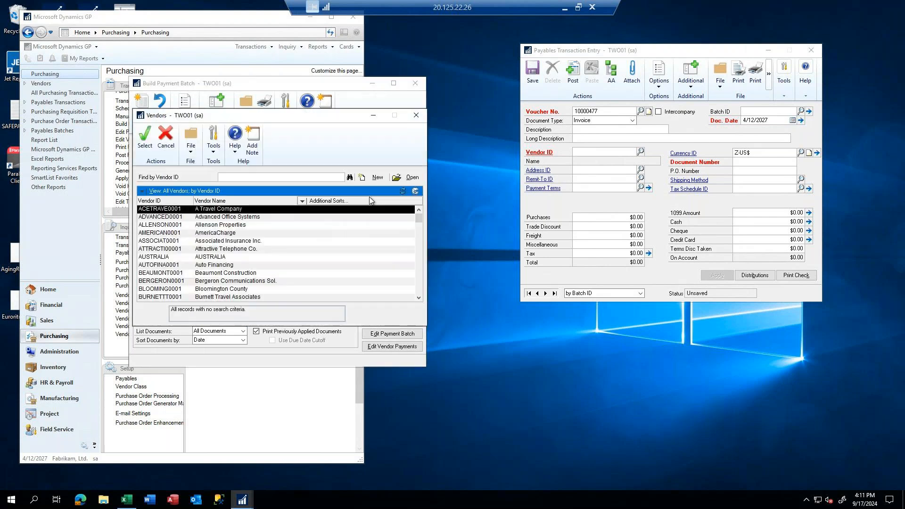
{"action": "double_click", "coordinate": [168, 265]}
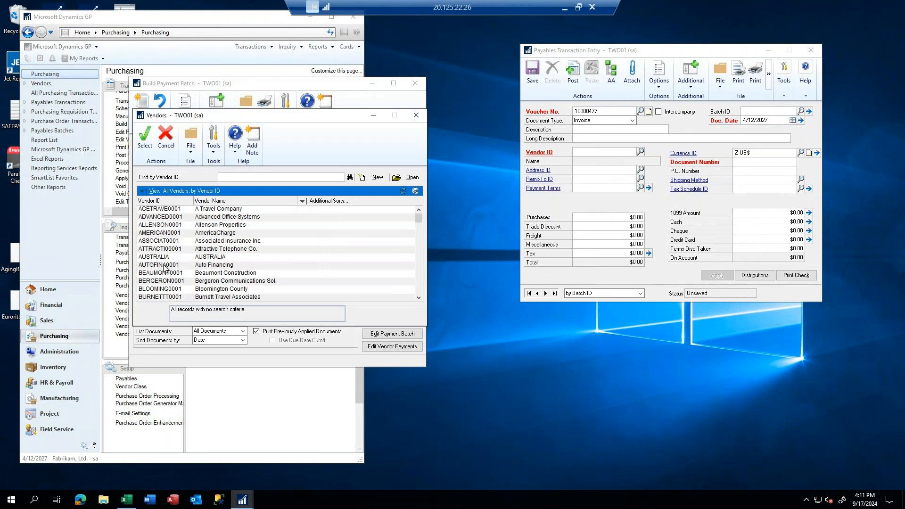
{"action": "left_click", "coordinate": [150, 221]}
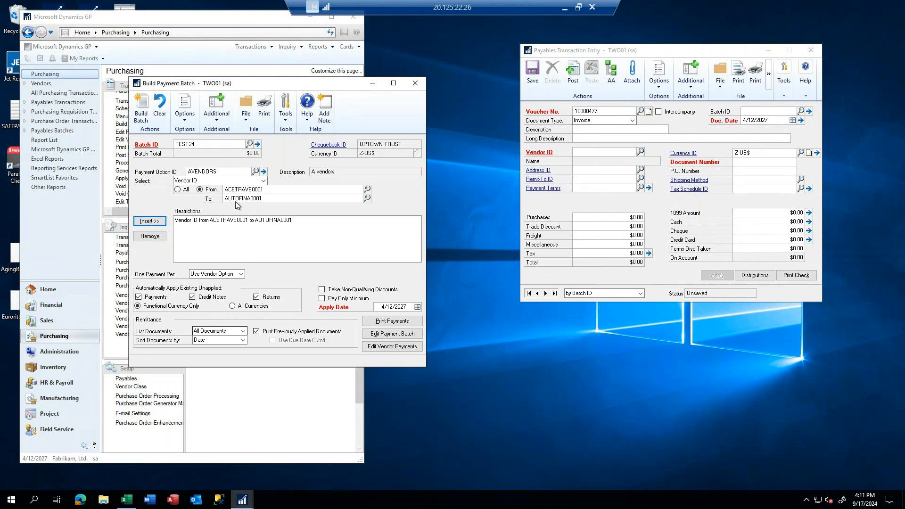
Step: Build payment batch TEST24, saving the changes to the payment option, and refresh the batch details
{"action": "left_click", "coordinate": [138, 107]}
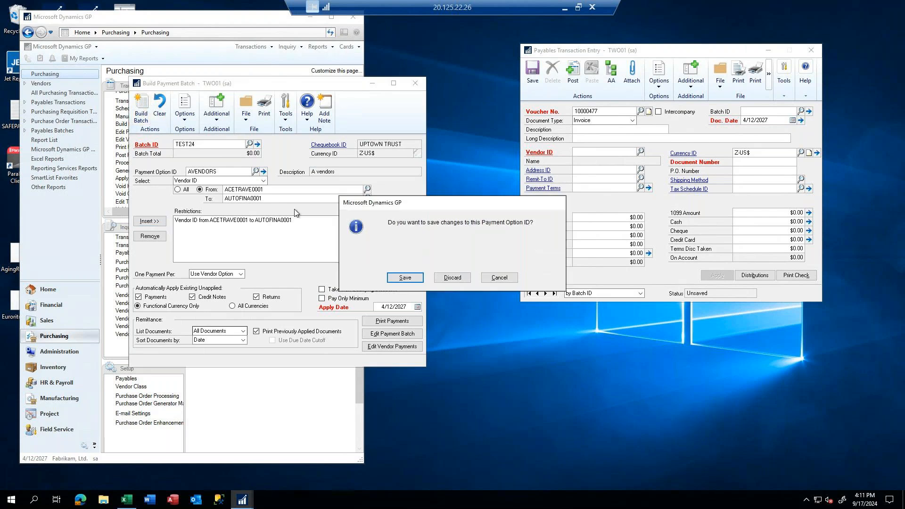
{"action": "left_click", "coordinate": [404, 278]}
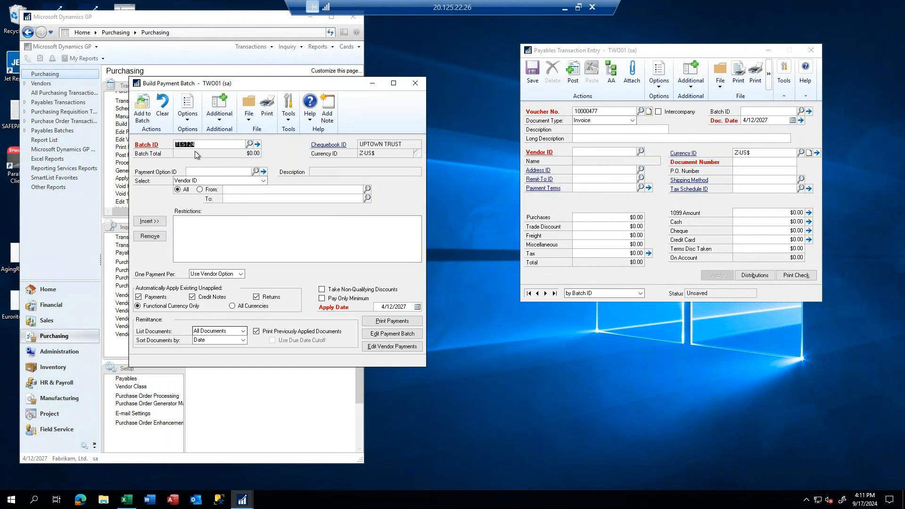
{"action": "key", "text": "Tab"}
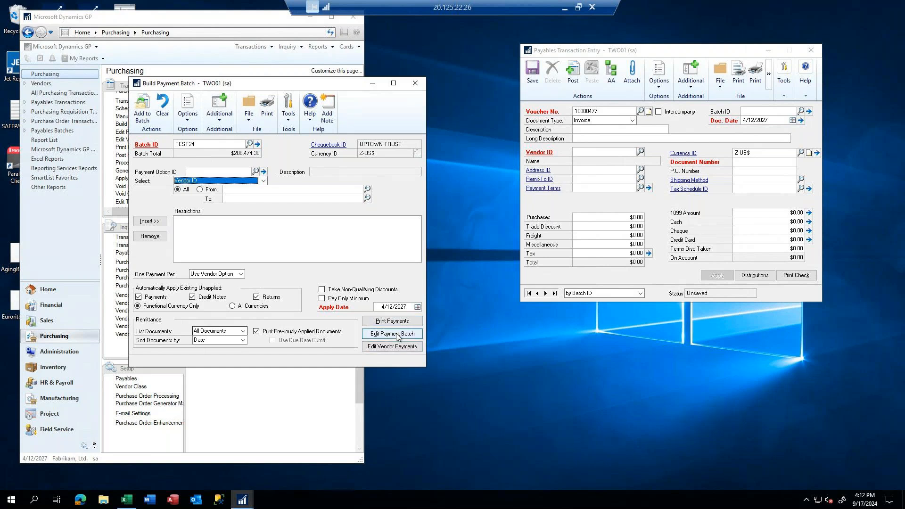
Step: Open the TEST24 payment batch for editing and exclude documents 11006 and 1005 of vendor ACETRAVE0001
{"action": "left_click_drag", "start_coordinate": [330, 84], "coordinate": [563, 77]}
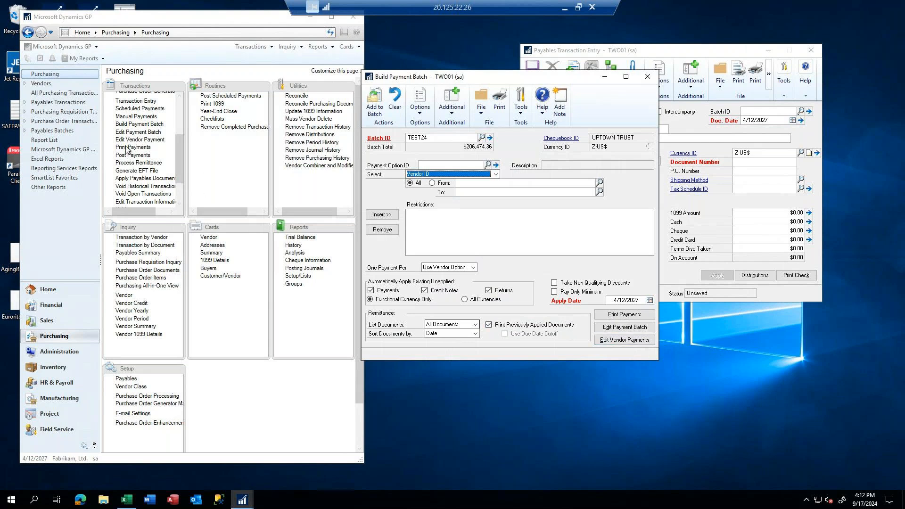
{"action": "left_click", "coordinate": [624, 331]}
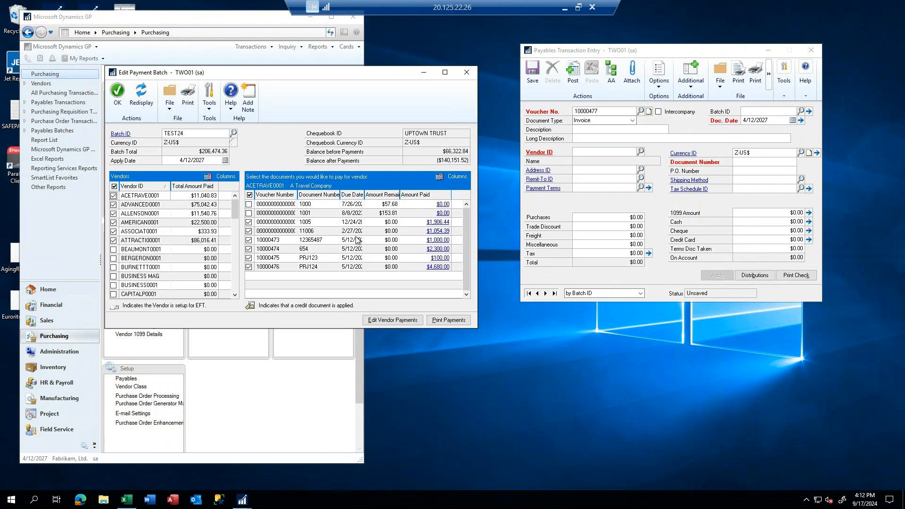
{"action": "left_click", "coordinate": [248, 231]}
{"action": "left_click", "coordinate": [248, 222]}
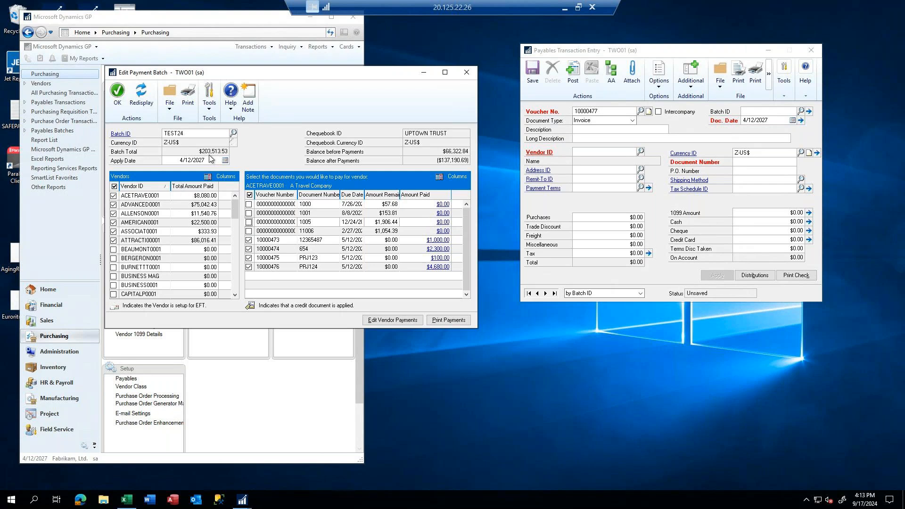
Step: Exclude vendor ATTRACTI0001 from the payment batch and include document 3001 of vendor BEAUMONT0001
{"action": "left_click", "coordinate": [149, 206]}
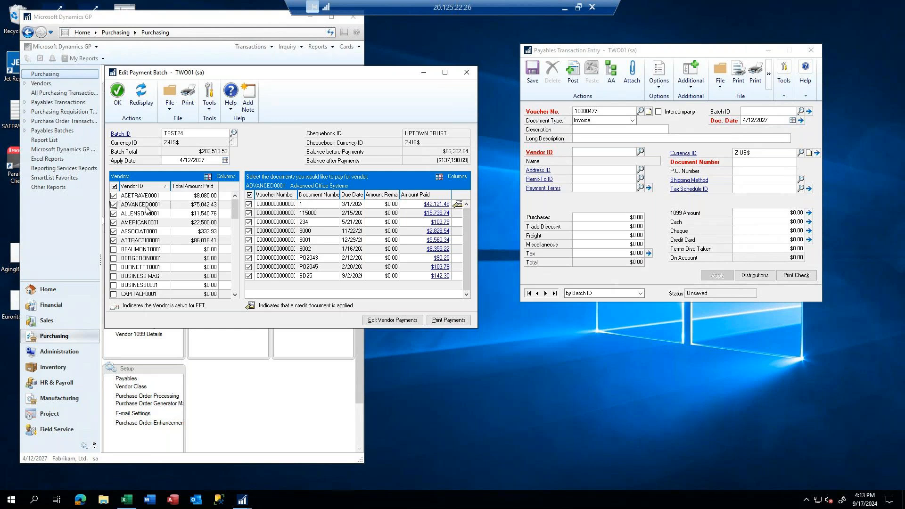
{"action": "left_click", "coordinate": [149, 241]}
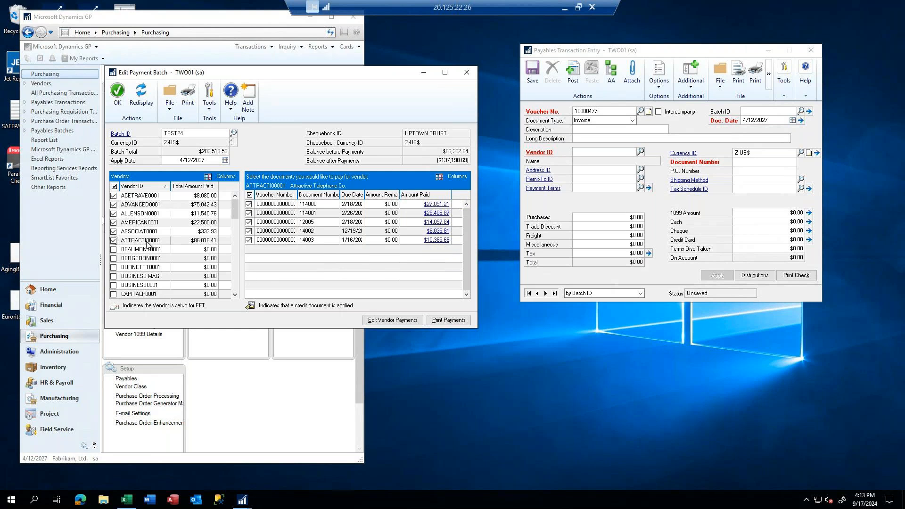
{"action": "left_click", "coordinate": [114, 241]}
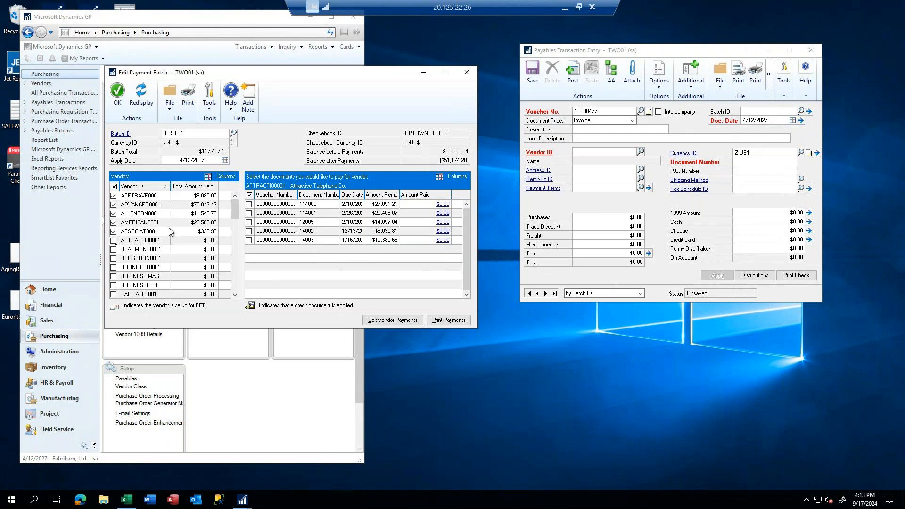
{"action": "left_click", "coordinate": [143, 251]}
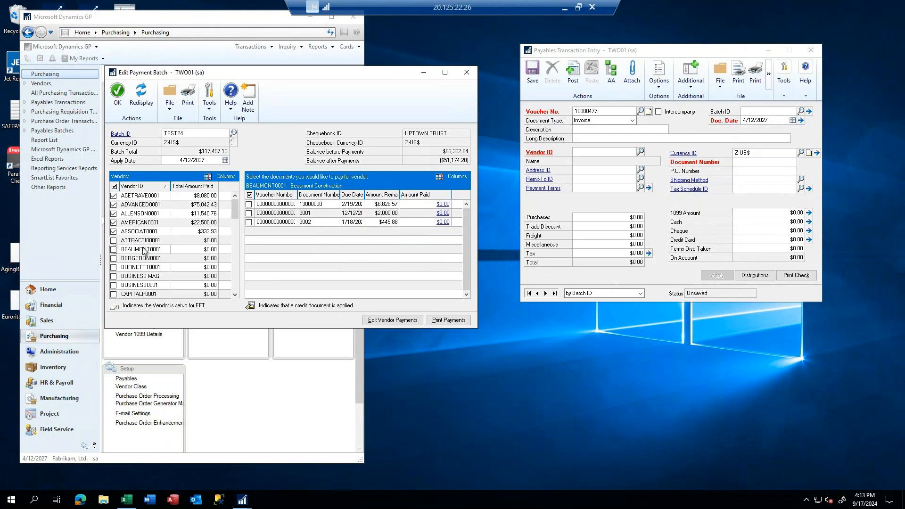
{"action": "left_click", "coordinate": [249, 215]}
Step: Hide the Document Number column in the list of vendor documents
{"action": "left_click", "coordinate": [442, 177]}
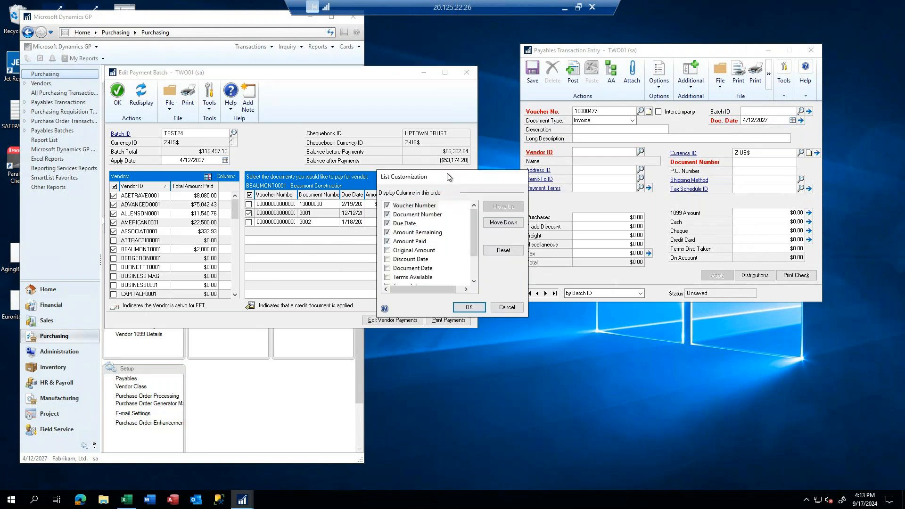
{"action": "left_click", "coordinate": [388, 214]}
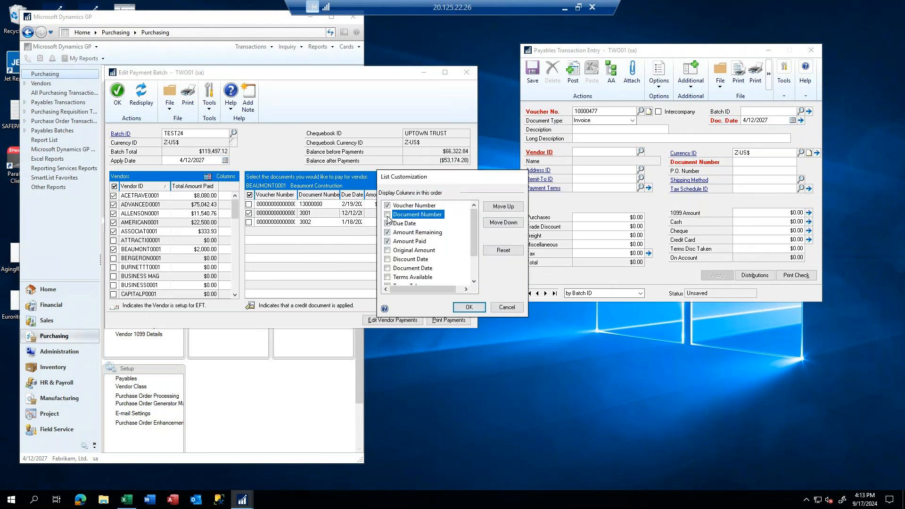
{"action": "left_click", "coordinate": [464, 311]}
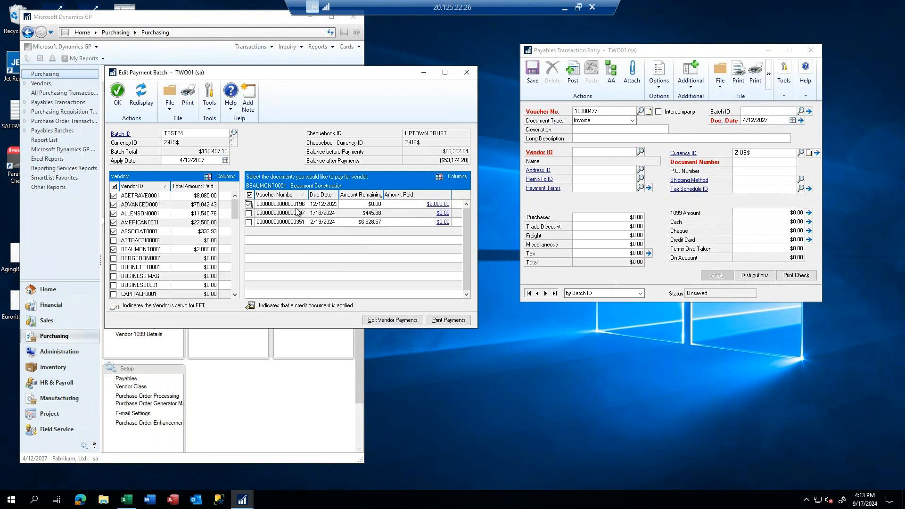
Step: Restore the Document Number column in the list of vendor documents
{"action": "left_click", "coordinate": [455, 177]}
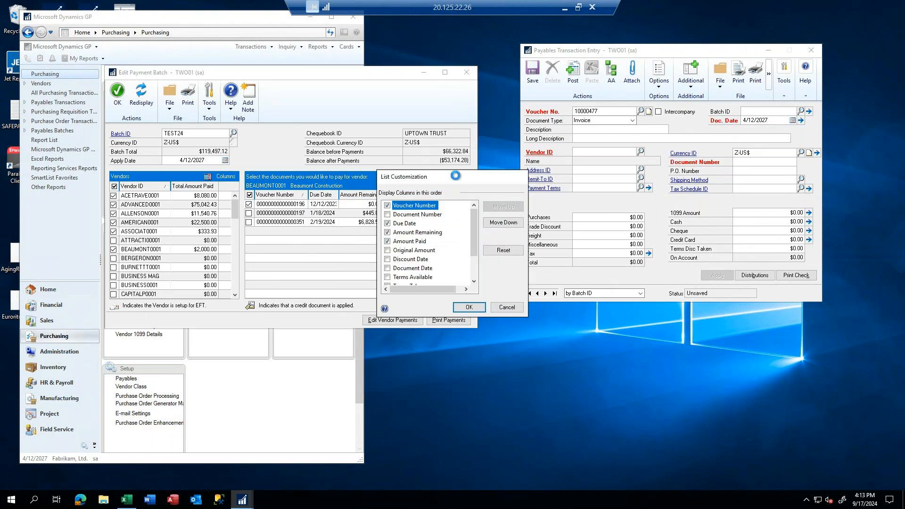
{"action": "left_click", "coordinate": [387, 214]}
{"action": "left_click", "coordinate": [466, 308]}
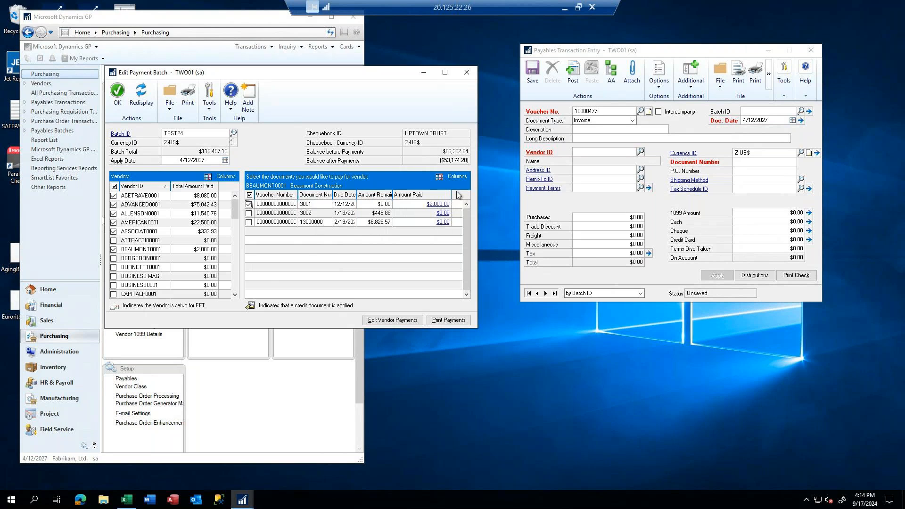
Step: Examine which other columns can be displayed in the list of vendor documents
{"action": "left_click", "coordinate": [450, 177]}
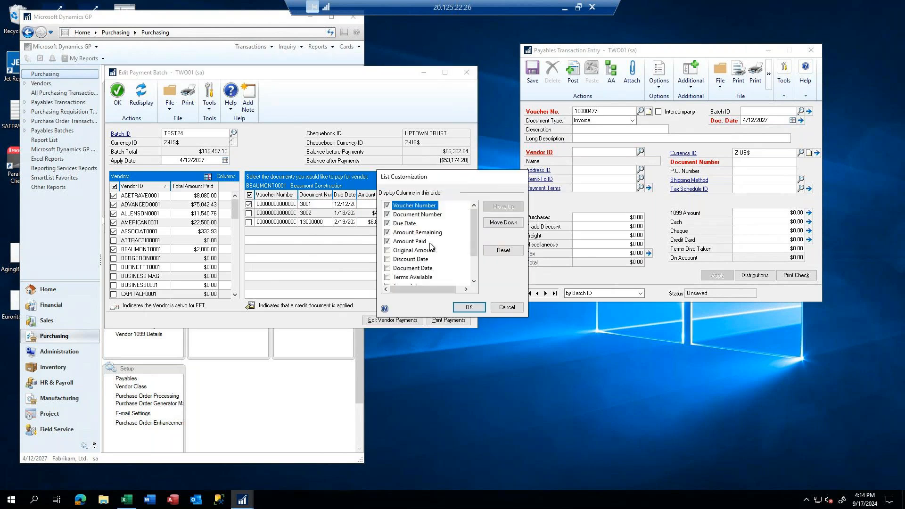
{"action": "left_click_drag", "start_coordinate": [473, 236], "coordinate": [473, 282]}
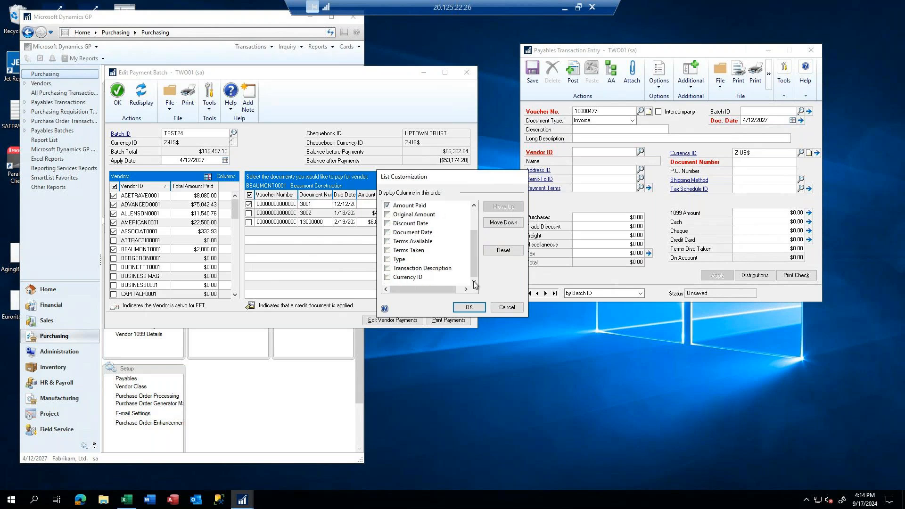
{"action": "left_click", "coordinate": [478, 307]}
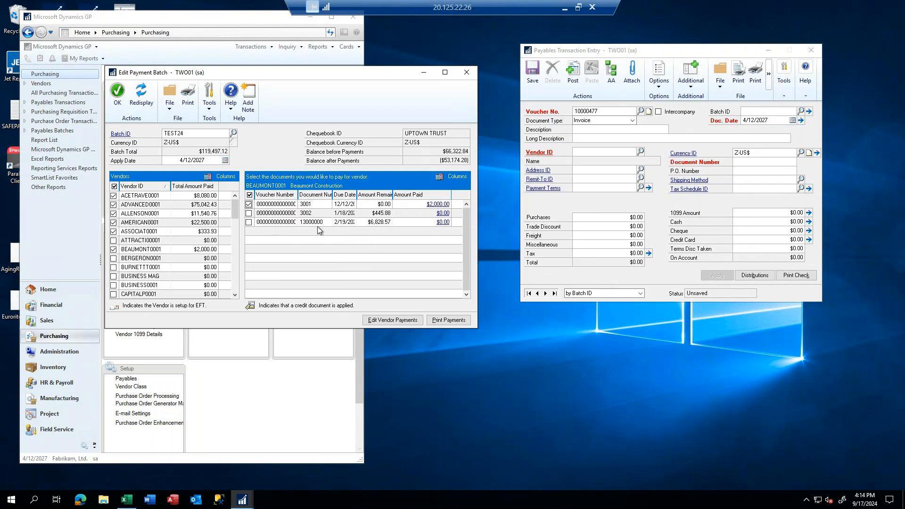
Step: Open the vendor payment of ACETRAVE0001 for editing and place its window beside the payment batch
{"action": "left_click", "coordinate": [141, 196]}
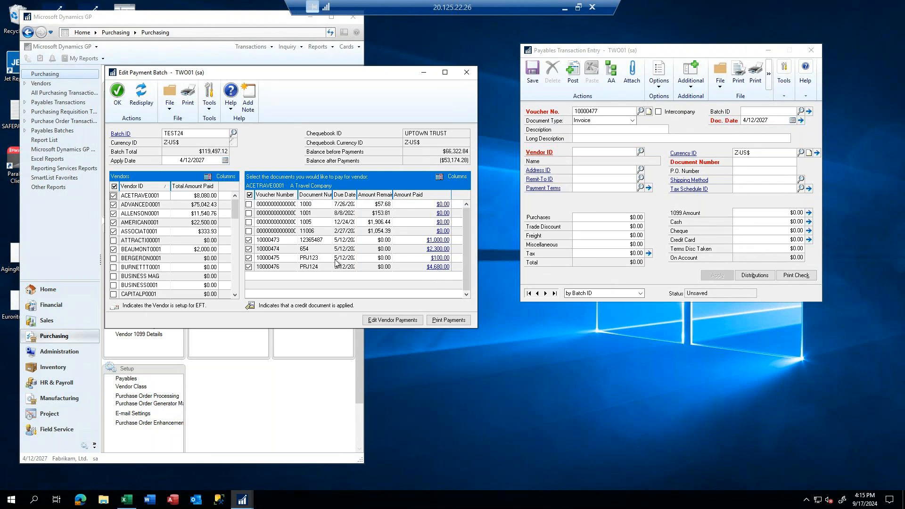
{"action": "left_click", "coordinate": [391, 321]}
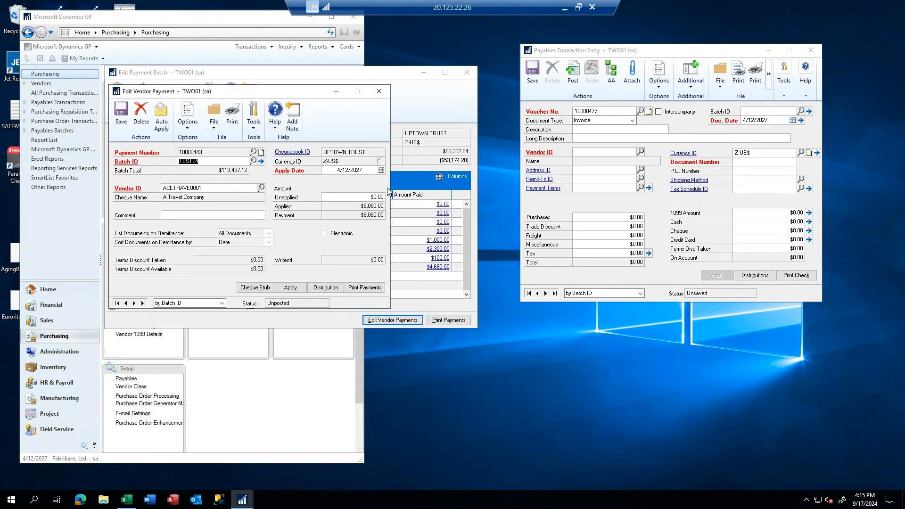
{"action": "left_click_drag", "start_coordinate": [258, 93], "coordinate": [671, 118]}
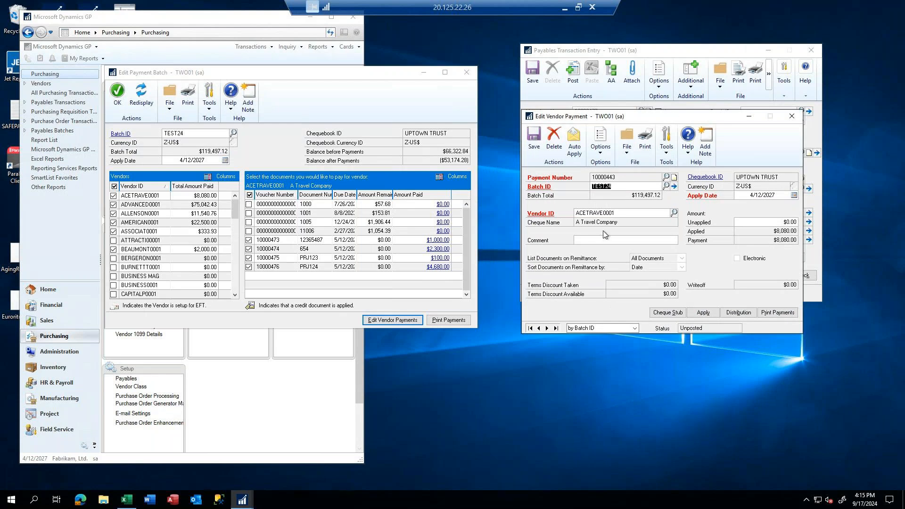
Step: Set the amount applied to document PRJ124 in the ACETRAVE0001 payment to $3,680
{"action": "left_click", "coordinate": [702, 313]}
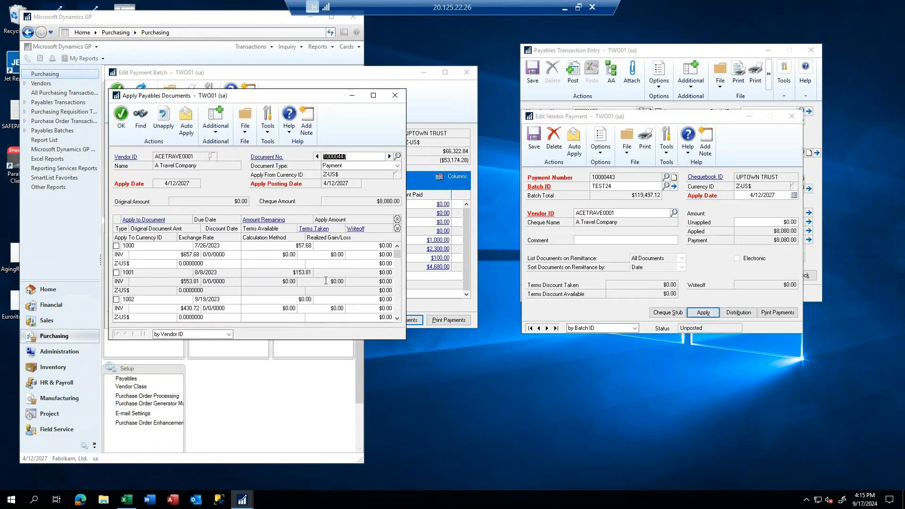
{"action": "left_click_drag", "start_coordinate": [400, 256], "coordinate": [395, 323]}
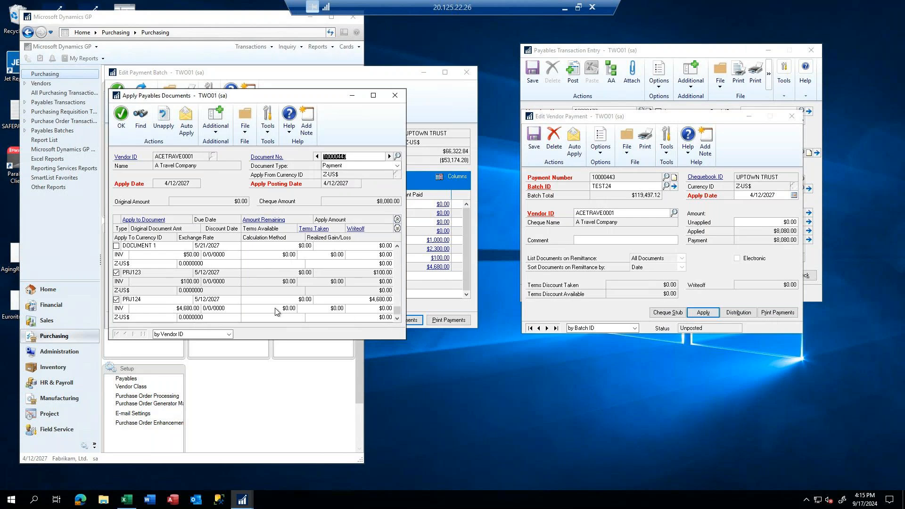
{"action": "left_click", "coordinate": [368, 298]}
{"action": "type", "text": "3680"}
{"action": "key", "text": "Tab"}
Step: Apply $90 to document PRJ123 with $10 of terms discount taken, and save the vendor payment
{"action": "left_click", "coordinate": [372, 272]}
{"action": "type", "text": "90"}
{"action": "left_click", "coordinate": [329, 281]}
{"action": "type", "text": "10"}
{"action": "key", "text": "Tab"}
{"action": "left_click", "coordinate": [122, 117]}
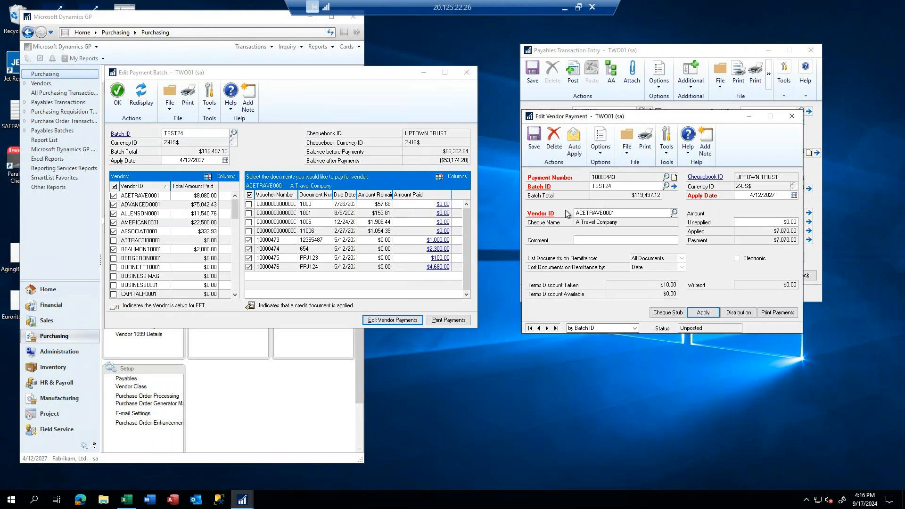
{"action": "left_click", "coordinate": [534, 139]}
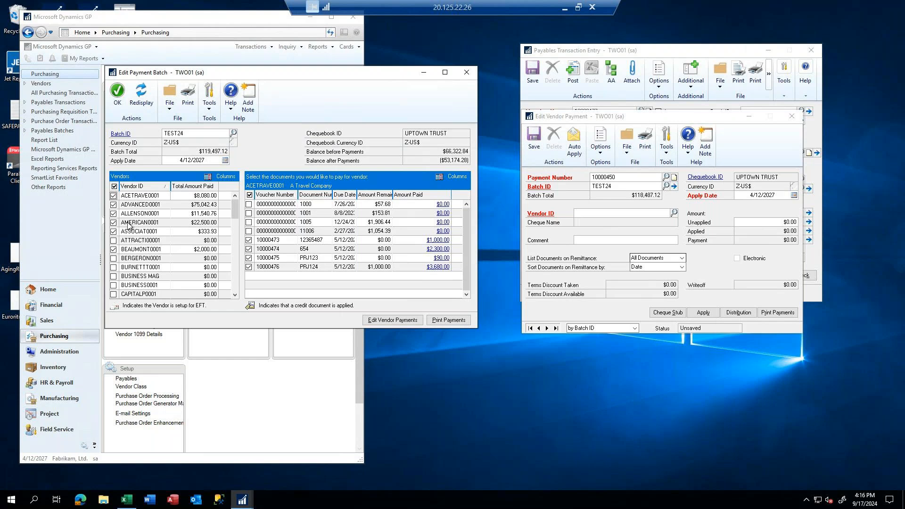
Step: Exclude vendors ALLENSON0001 and AMERICAN0001 from payment batch TEST24, accepting that the automatically applied credits are unapplied
{"action": "left_click", "coordinate": [113, 216]}
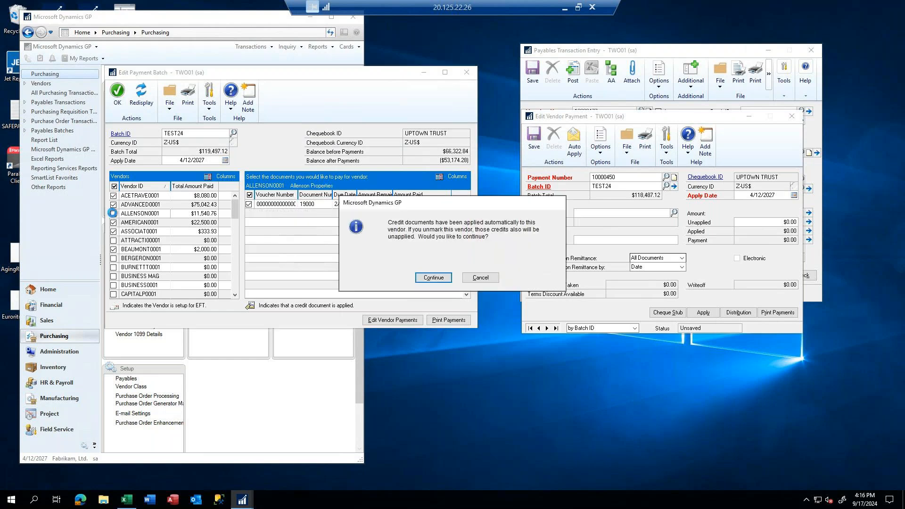
{"action": "left_click", "coordinate": [428, 277]}
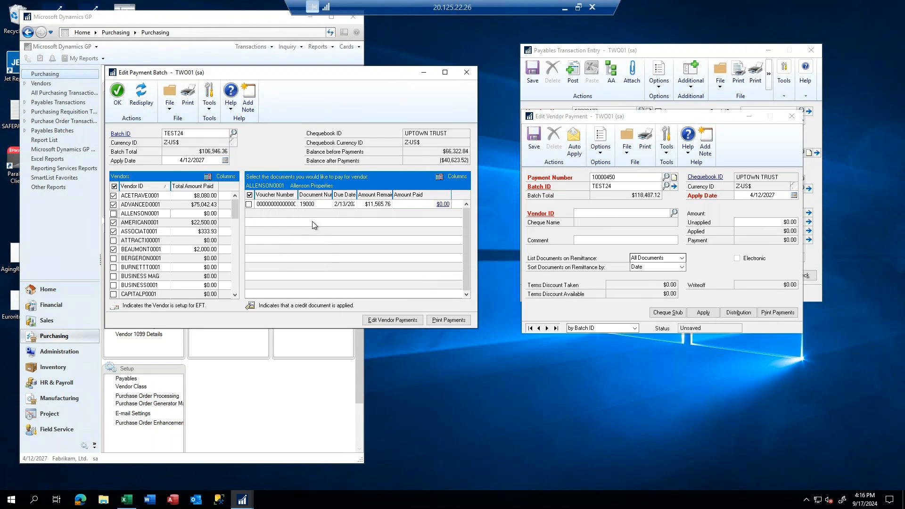
{"action": "left_click", "coordinate": [113, 222]}
{"action": "left_click", "coordinate": [113, 222]}
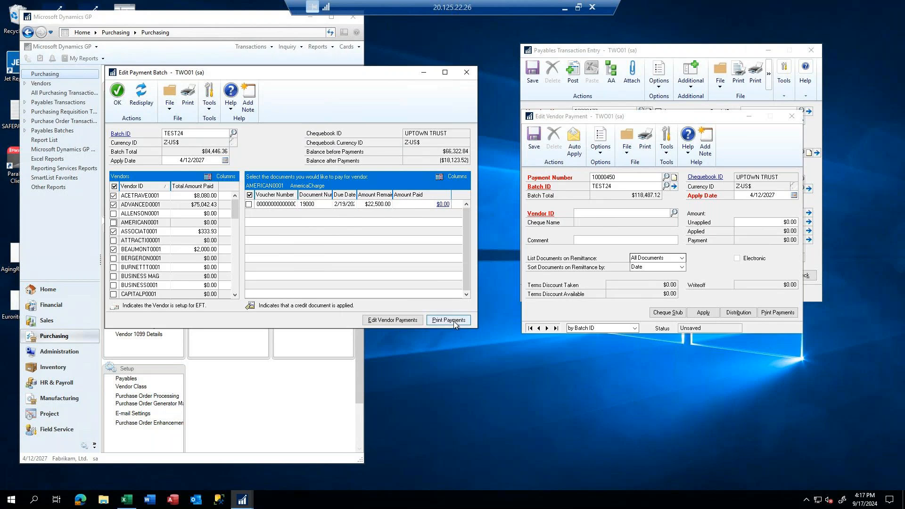
Step: Accept the edited payment batch and close the vendor payment and payables transaction entry windows
{"action": "left_click", "coordinate": [116, 91]}
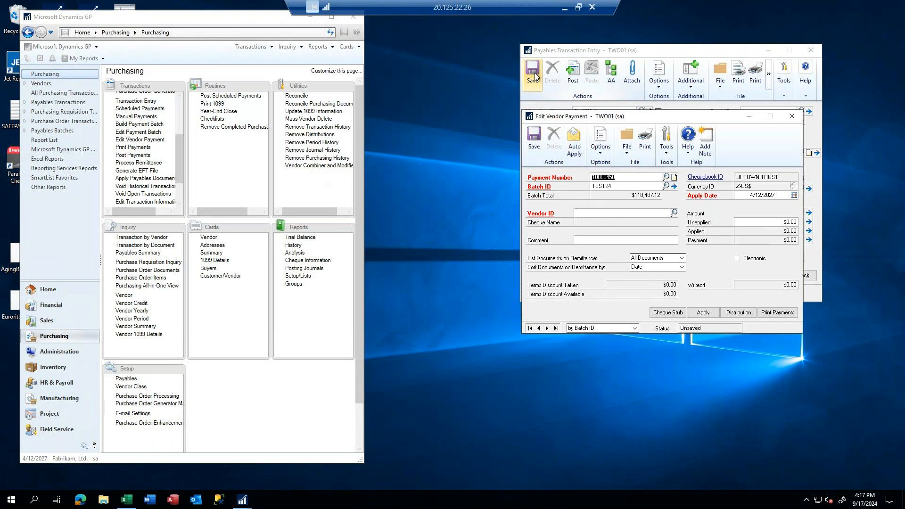
{"action": "left_click", "coordinate": [791, 117]}
{"action": "left_click", "coordinate": [810, 50]}
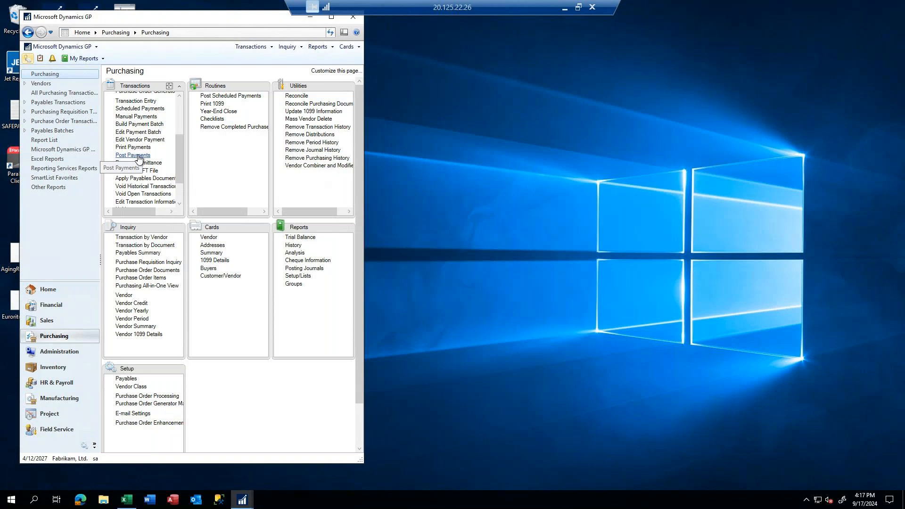
{"action": "left_click", "coordinate": [261, 47]}
{"action": "mouse_move", "coordinate": [265, 80]}
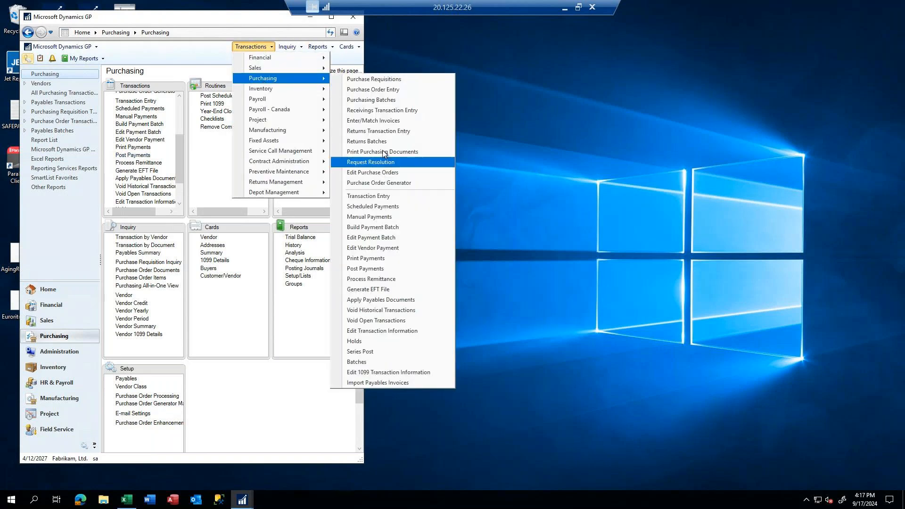
{"action": "left_click", "coordinate": [573, 283]}
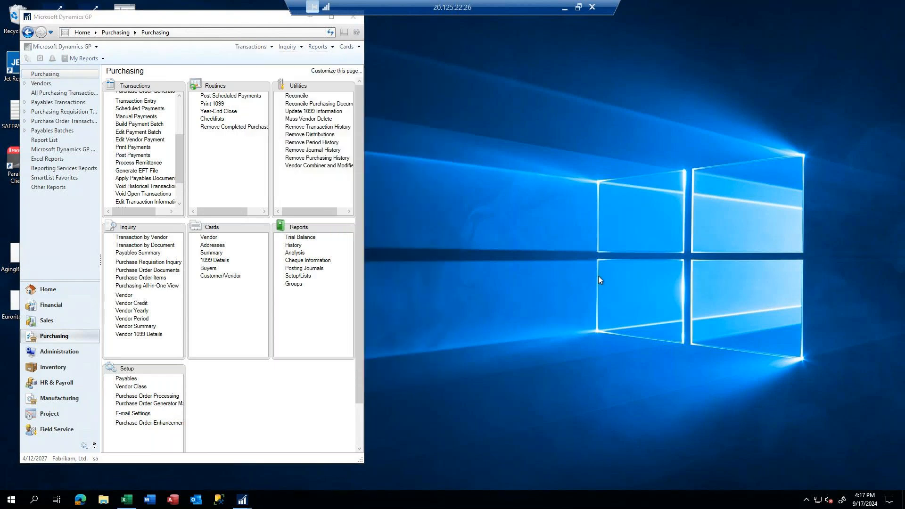
Step: Open Print Payments, place its window beside the Purchasing page and load batch TEST24
{"action": "left_click", "coordinate": [126, 150]}
{"action": "left_click", "coordinate": [127, 148]}
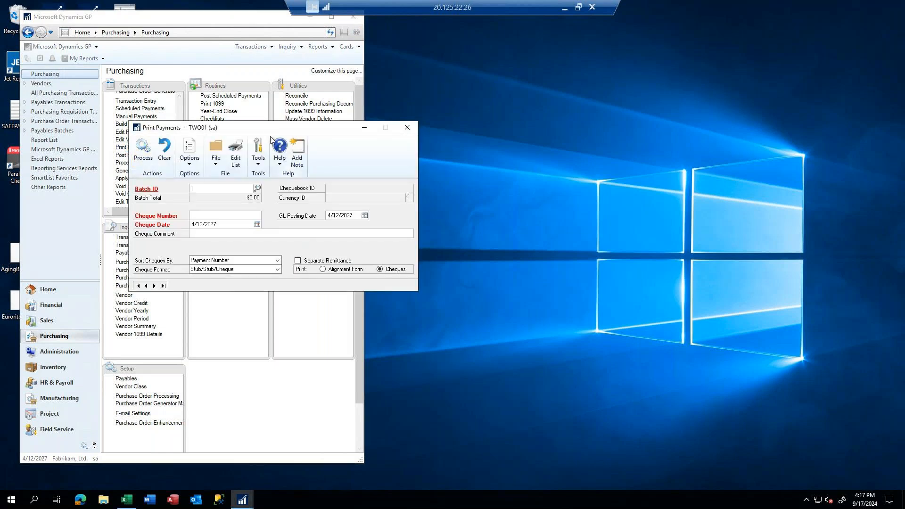
{"action": "left_click_drag", "start_coordinate": [272, 131], "coordinate": [533, 101]}
{"action": "left_click", "coordinate": [518, 158]}
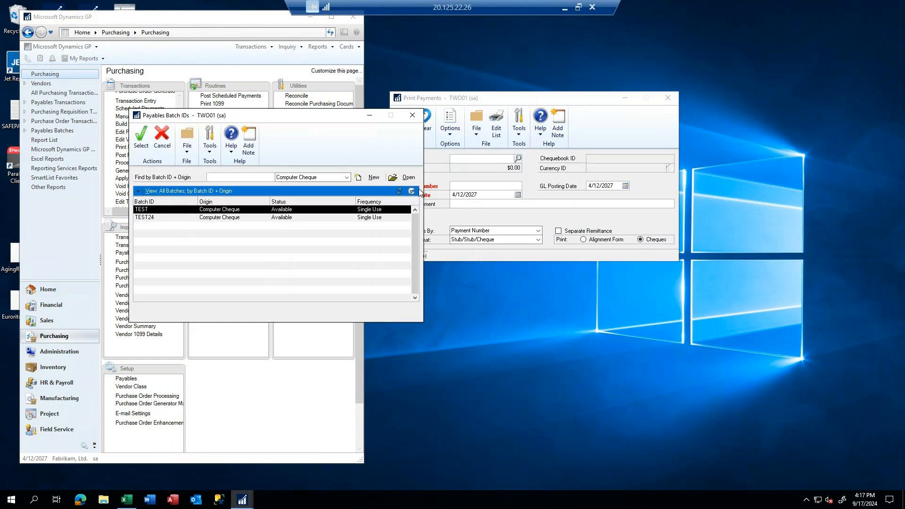
{"action": "double_click", "coordinate": [215, 217]}
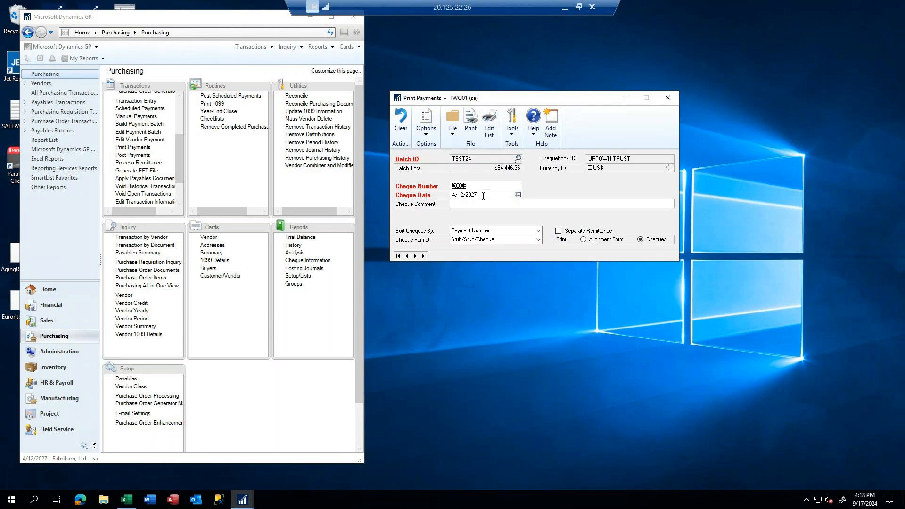
Step: Enable Separate Remittance and print the cheques of batch TEST24 to the screen in the Standard report type
{"action": "left_click", "coordinate": [481, 197]}
{"action": "left_click", "coordinate": [498, 204]}
{"action": "left_click", "coordinate": [559, 230]}
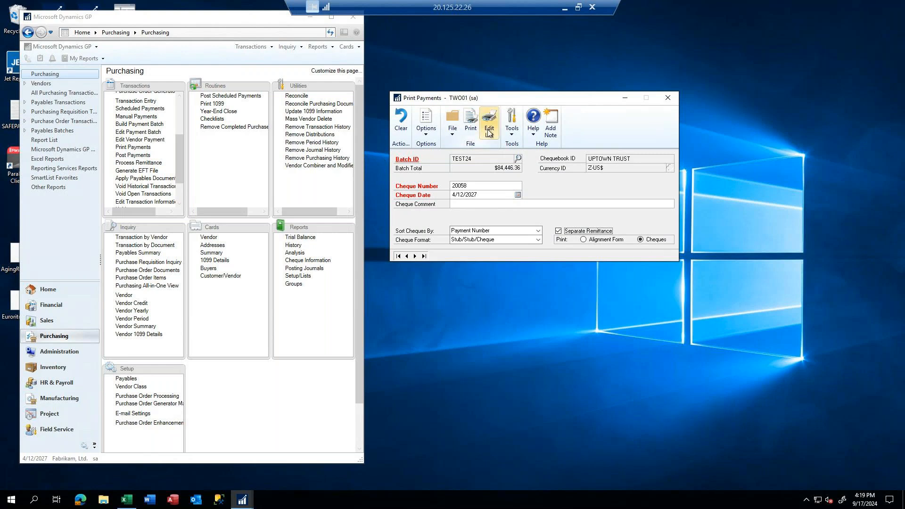
{"action": "left_click", "coordinate": [471, 125]}
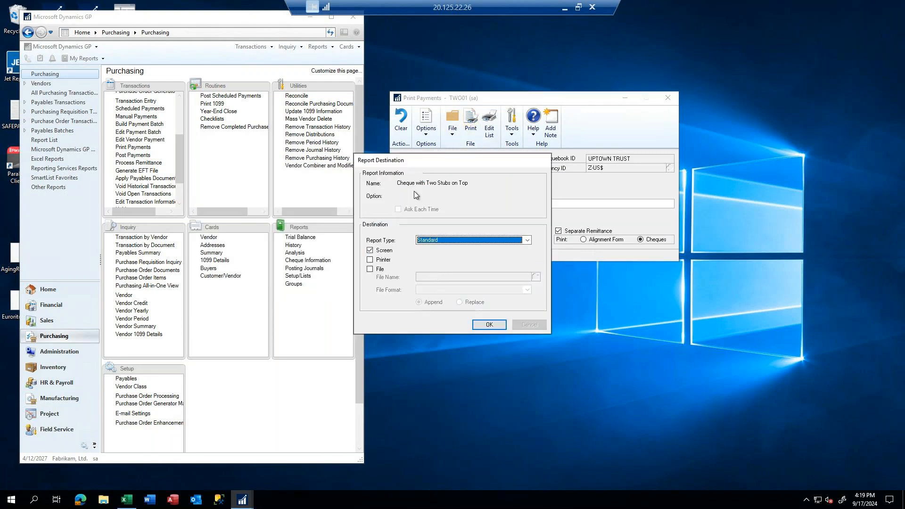
{"action": "left_click", "coordinate": [491, 325]}
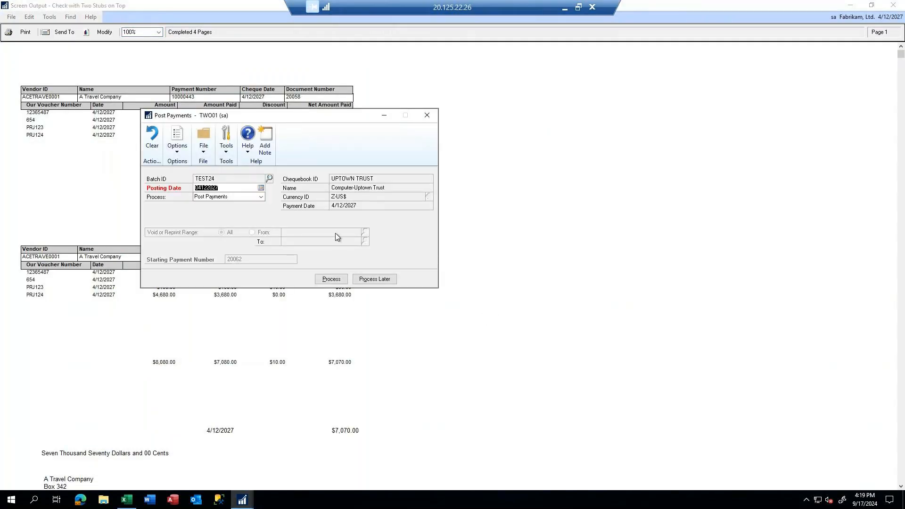
Step: Move the Post Payments window aside and examine the stubs and cheque details of the vendors in the printed output
{"action": "left_click_drag", "start_coordinate": [304, 117], "coordinate": [653, 102]}
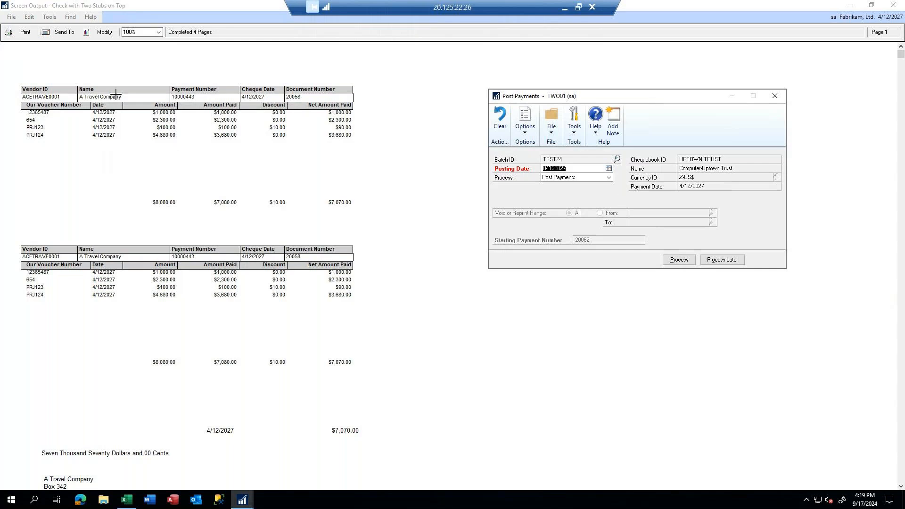
{"action": "scroll", "coordinate": [195, 421], "scroll_direction": "down", "scroll_amount": 3}
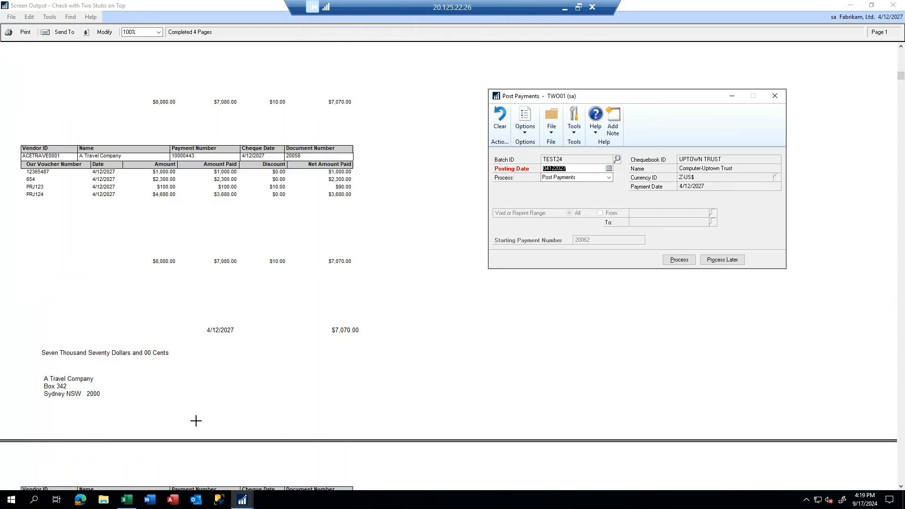
{"action": "scroll", "coordinate": [196, 420], "scroll_direction": "down", "scroll_amount": 13}
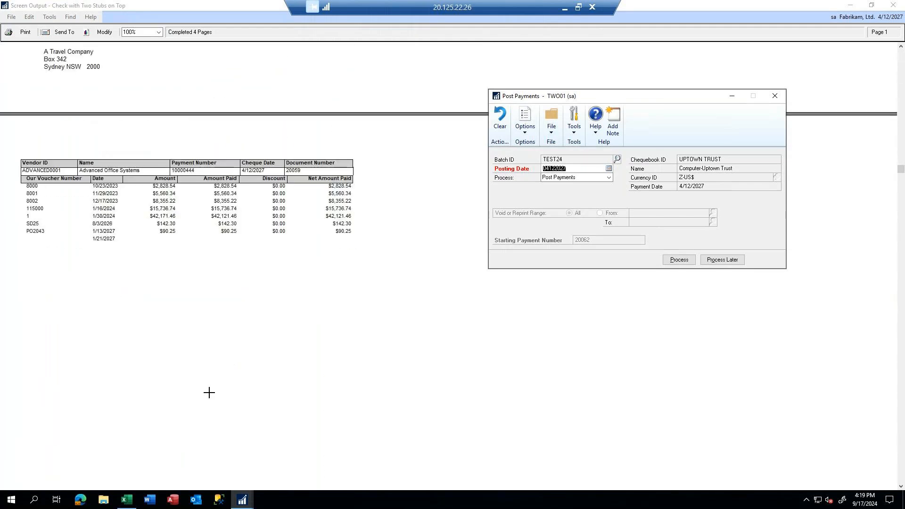
{"action": "scroll", "coordinate": [209, 392], "scroll_direction": "down", "scroll_amount": 14}
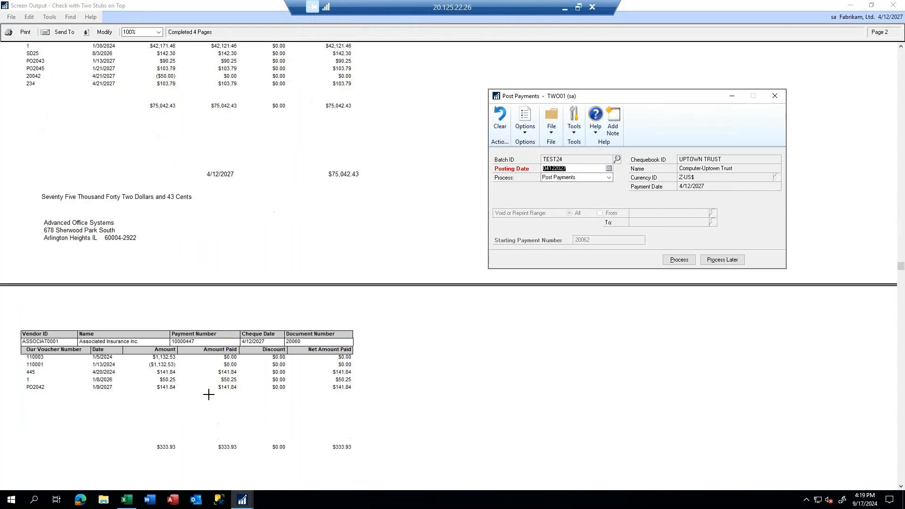
{"action": "scroll", "coordinate": [208, 394], "scroll_direction": "up", "scroll_amount": 7}
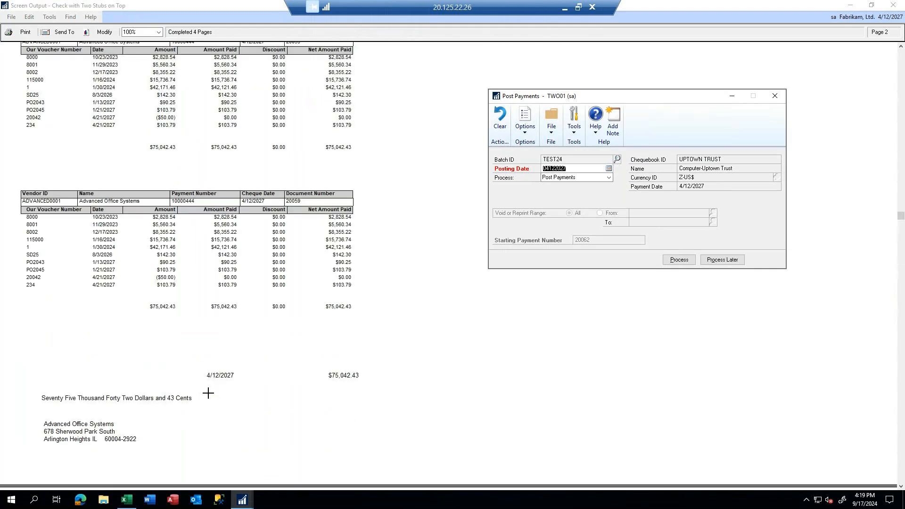
{"action": "scroll", "coordinate": [208, 392], "scroll_direction": "up", "scroll_amount": 8}
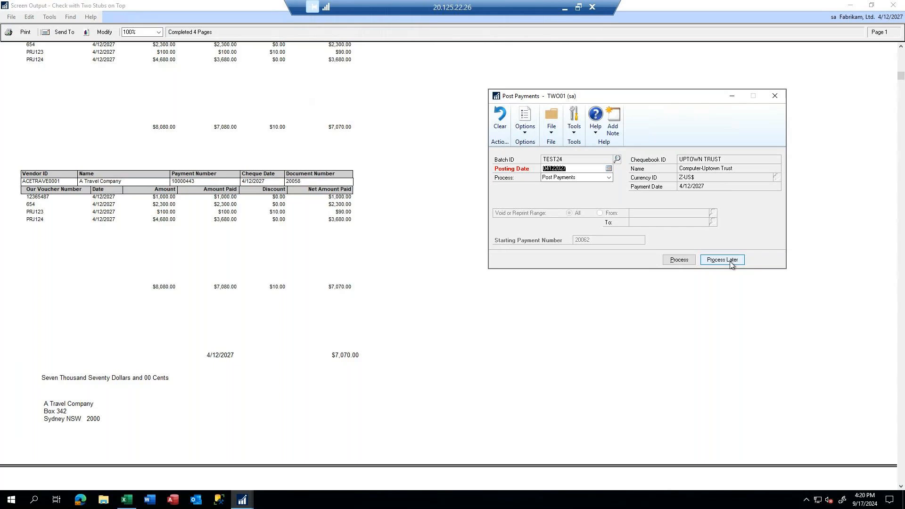
Step: Choose the Reprint Payments process with a From/To range and look up which payments could be reprinted
{"action": "left_click", "coordinate": [608, 179]}
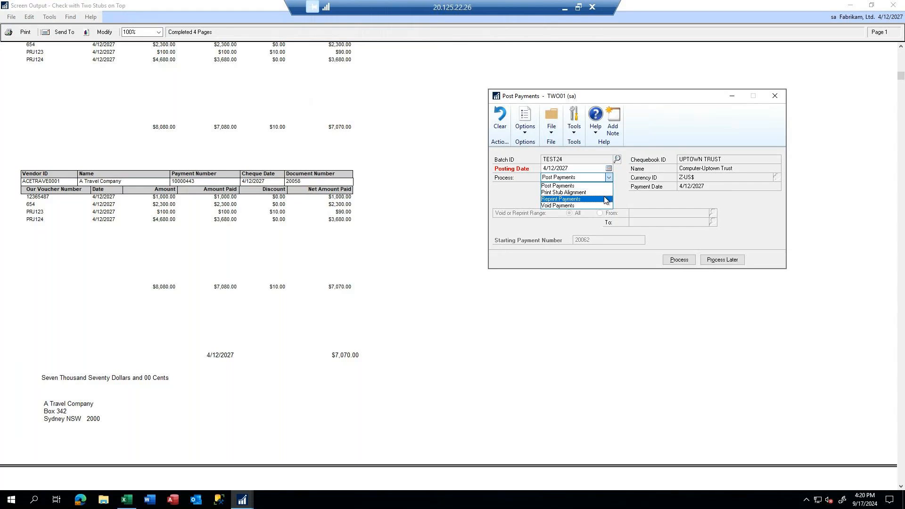
{"action": "left_click", "coordinate": [574, 200]}
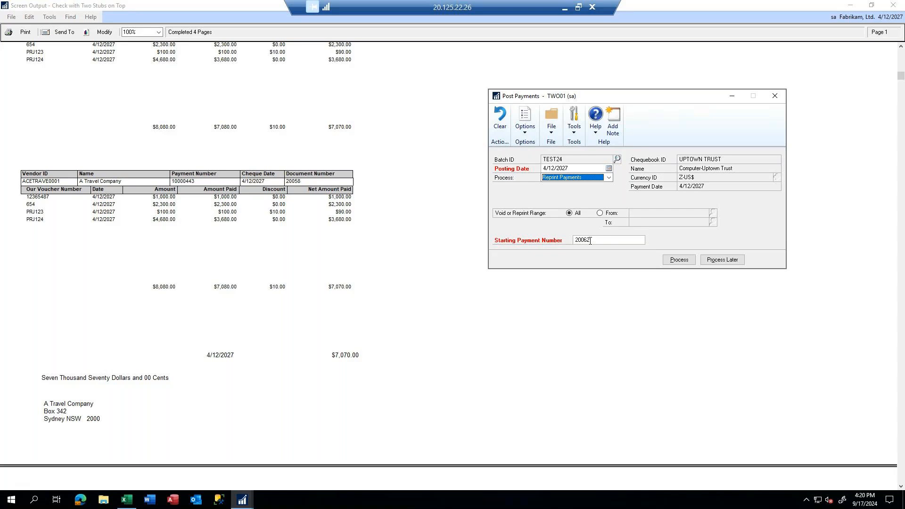
{"action": "left_click", "coordinate": [604, 213]}
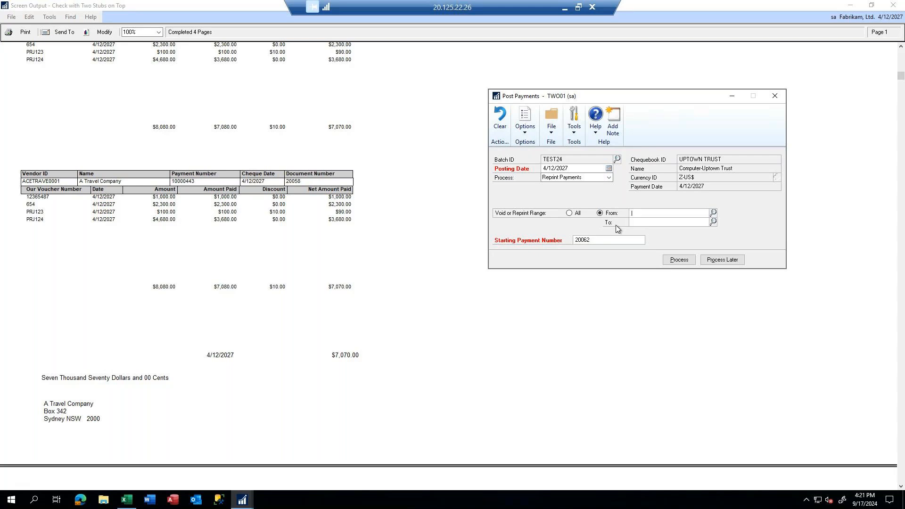
{"action": "left_click", "coordinate": [712, 213]}
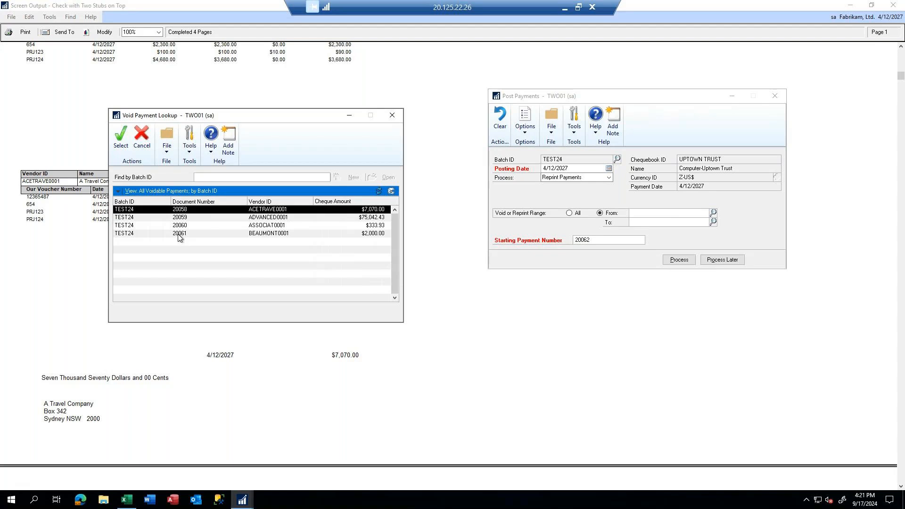
{"action": "left_click", "coordinate": [391, 115]}
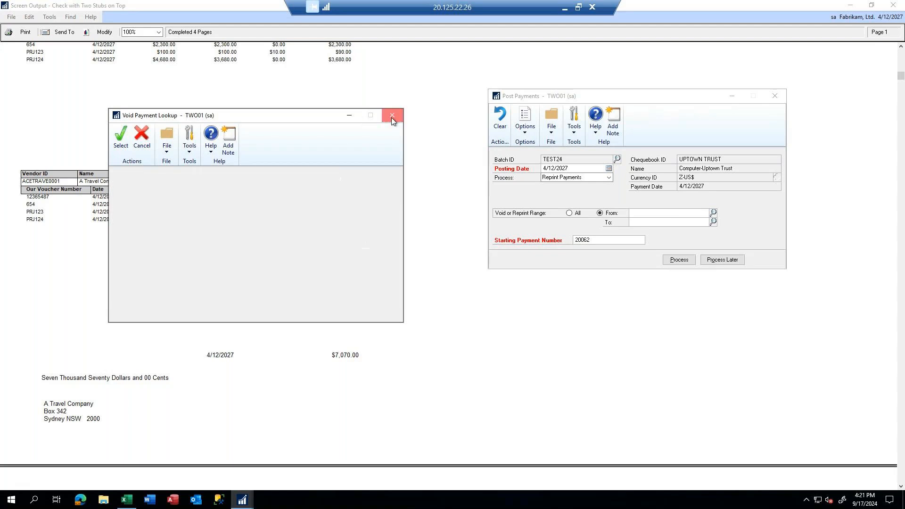
Step: Switch the process to Void Payments and back to Post Payments
{"action": "left_click", "coordinate": [572, 177]}
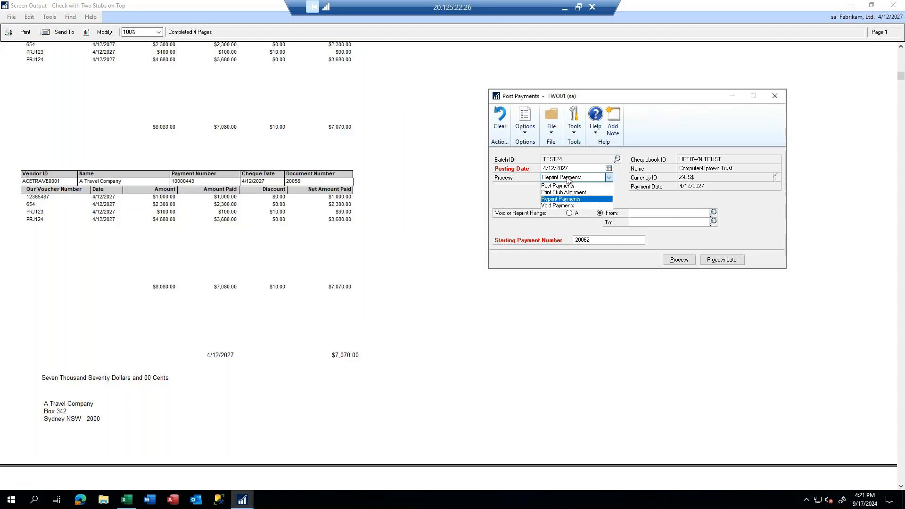
{"action": "left_click", "coordinate": [558, 206]}
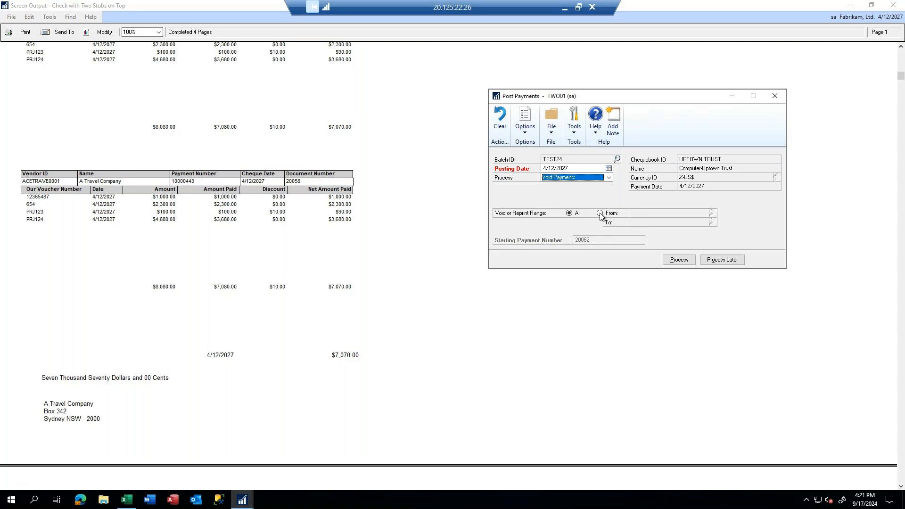
{"action": "left_click", "coordinate": [576, 179]}
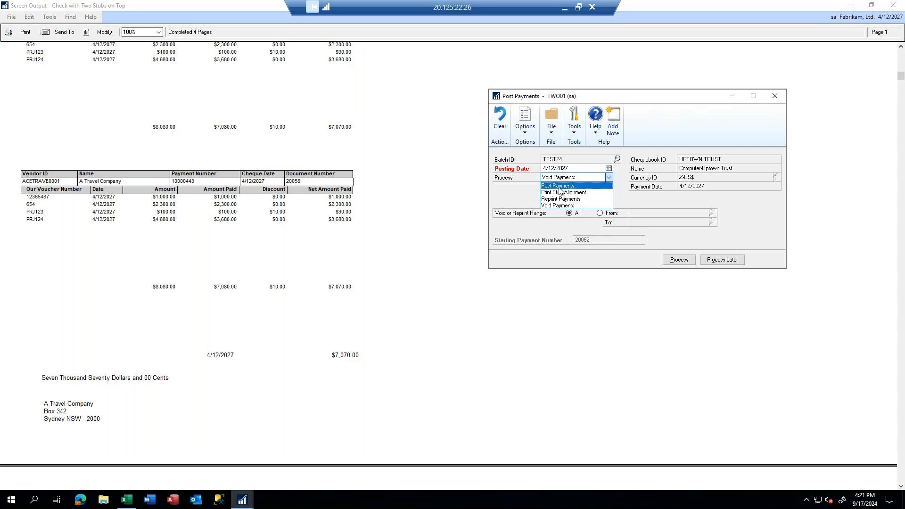
{"action": "left_click", "coordinate": [559, 186]}
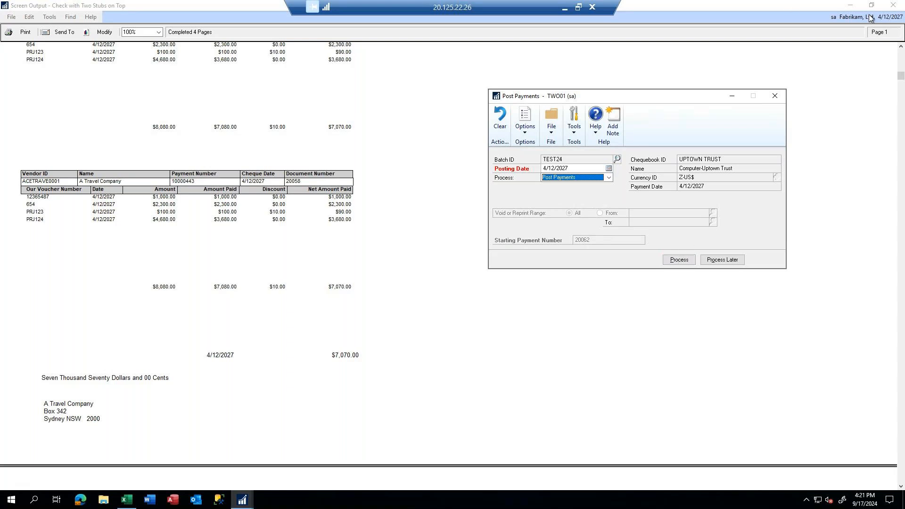
Step: Close the cheque preview and process batch TEST24 with Post Payments and posting date 4/12/2027
{"action": "left_click", "coordinate": [894, 6]}
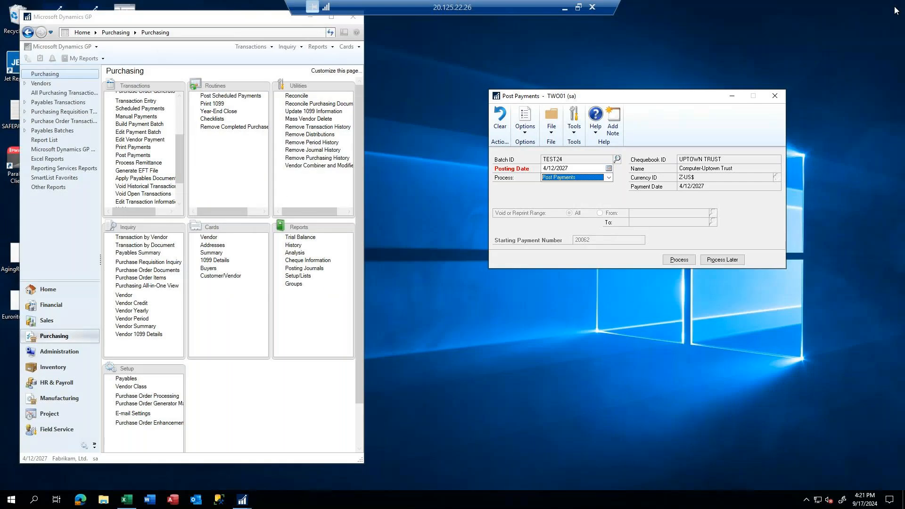
{"action": "left_click", "coordinate": [678, 260]}
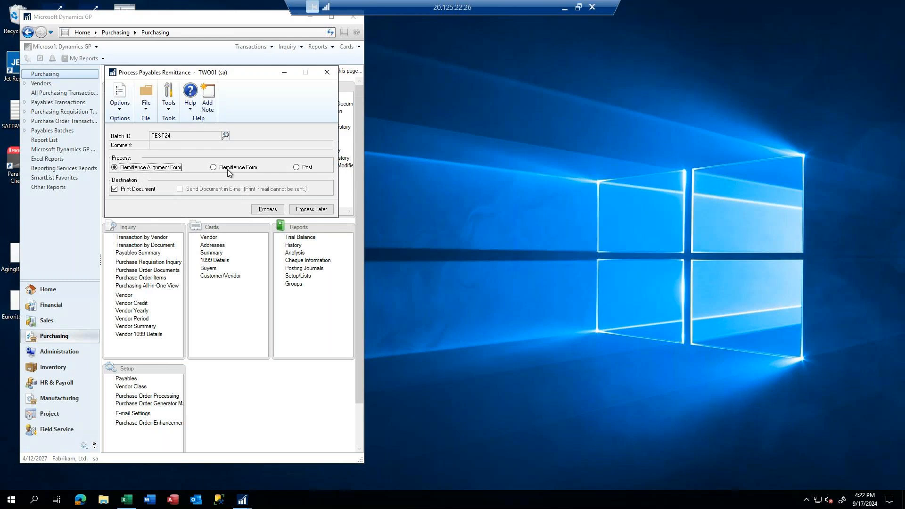
Step: Process the Remittance Form for batch TEST24, outputting the separate remittance as a template to the screen
{"action": "left_click", "coordinate": [214, 168]}
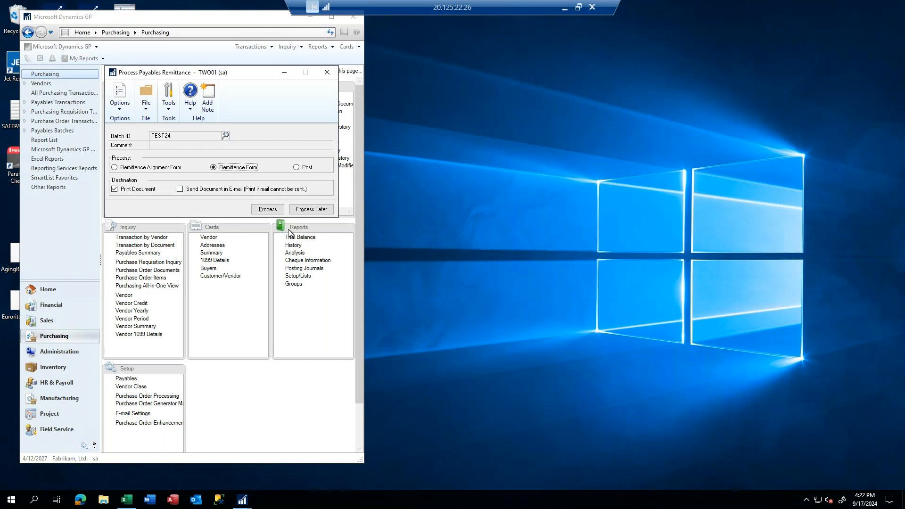
{"action": "left_click", "coordinate": [268, 210]}
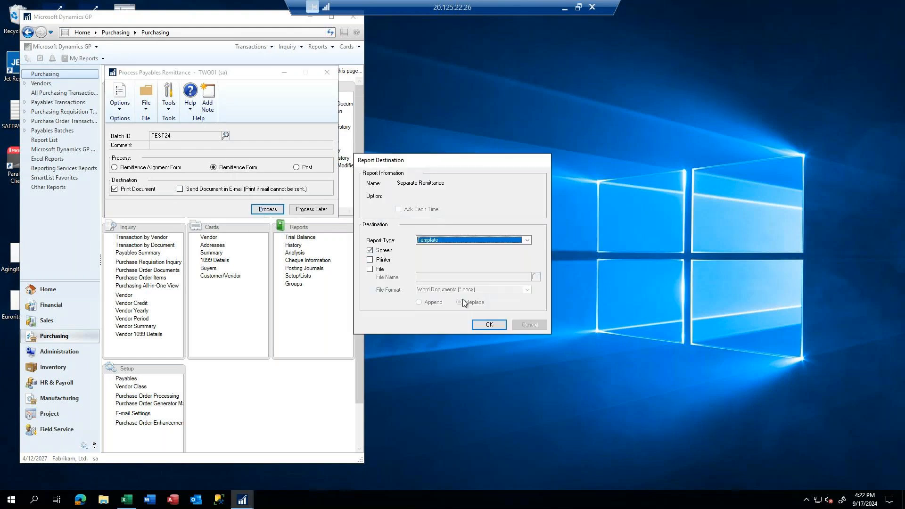
{"action": "left_click", "coordinate": [488, 326]}
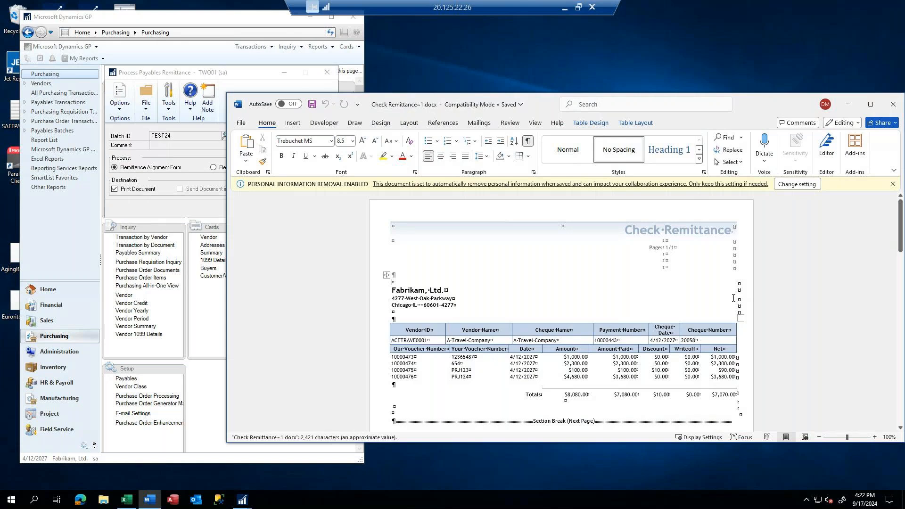
Step: Examine the vendors' check remittances in the generated Word document and close it
{"action": "scroll", "coordinate": [733, 297], "scroll_direction": "down", "scroll_amount": 3}
{"action": "scroll", "coordinate": [418, 253], "scroll_direction": "up", "scroll_amount": 1}
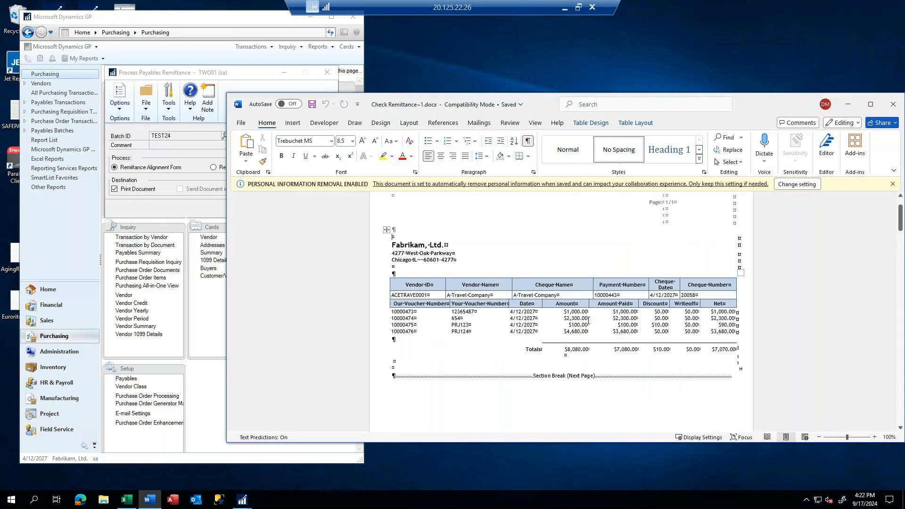
{"action": "scroll", "coordinate": [678, 324], "scroll_direction": "down", "scroll_amount": 10}
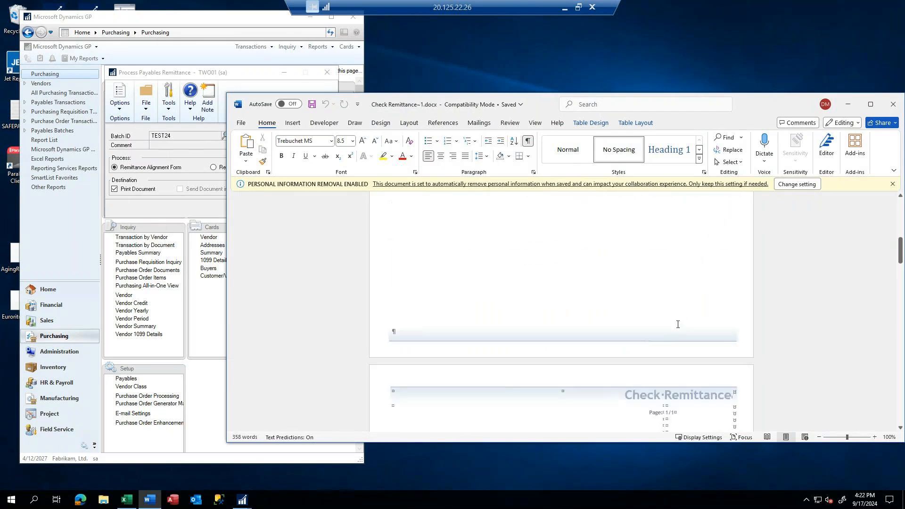
{"action": "scroll", "coordinate": [677, 324], "scroll_direction": "down", "scroll_amount": 9}
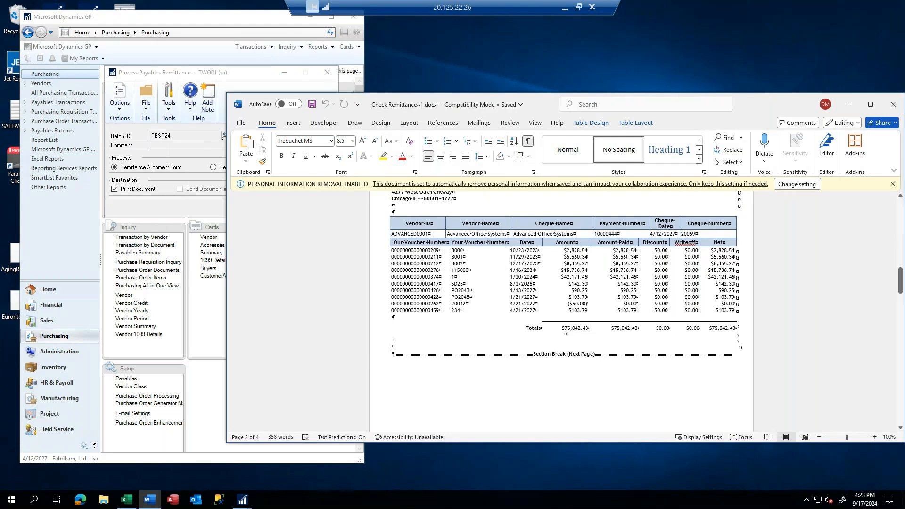
{"action": "left_click", "coordinate": [890, 109]}
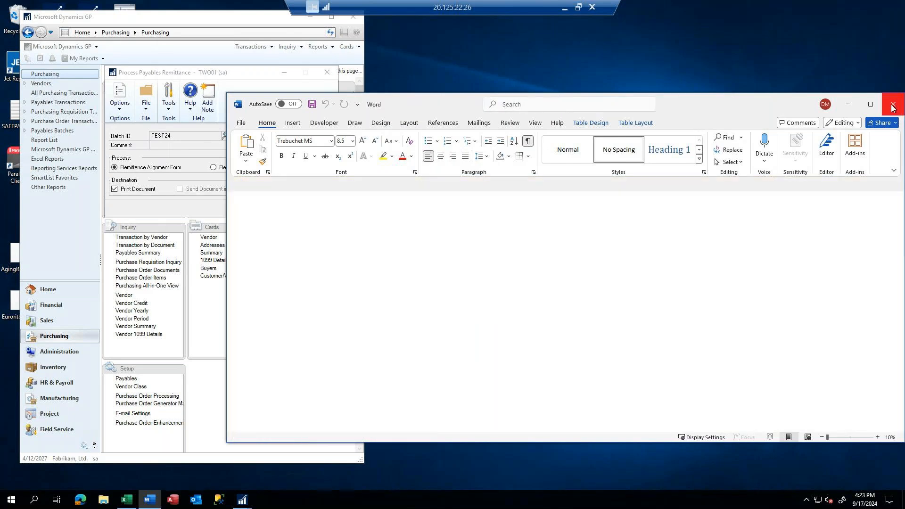
{"action": "left_click", "coordinate": [893, 105]}
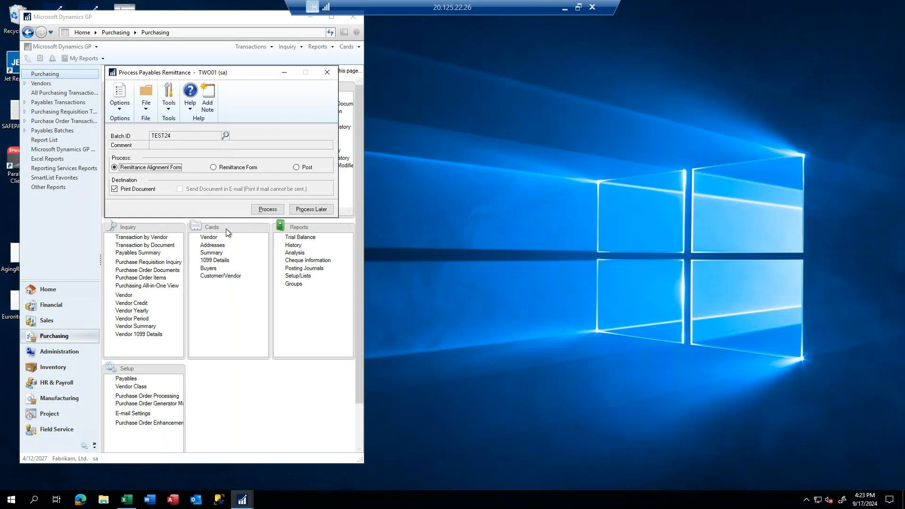
Step: Run the Post process for remittance batch TEST24 and cancel the output of the computer check posting journal
{"action": "left_click", "coordinate": [297, 168]}
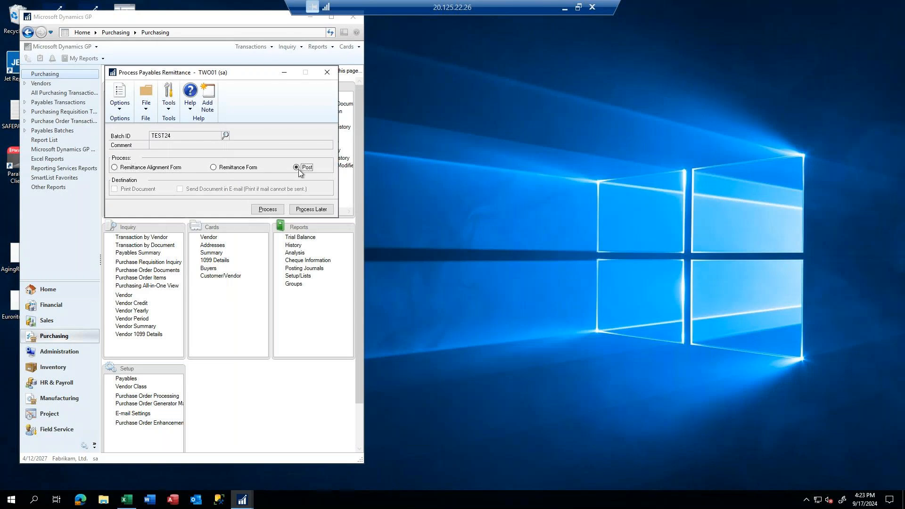
{"action": "left_click", "coordinate": [268, 210]}
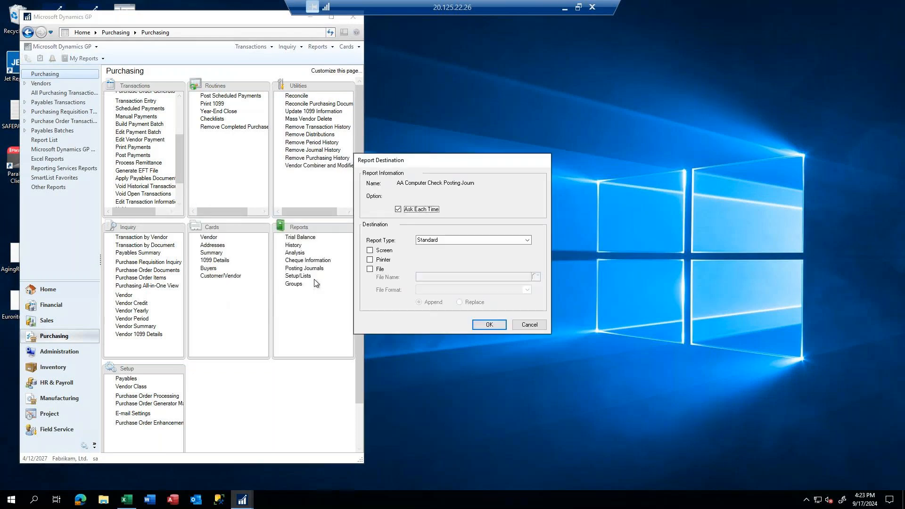
{"action": "left_click", "coordinate": [528, 325]}
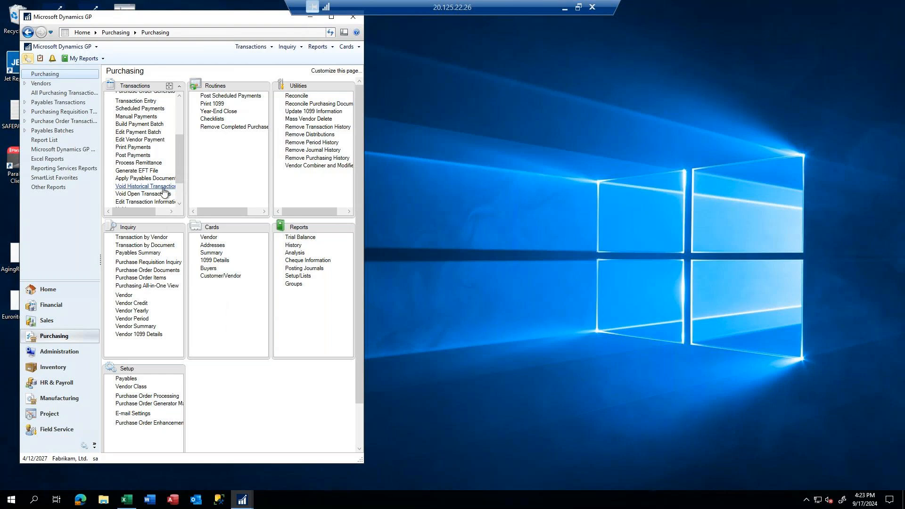
Step: Start generating an EFT file for the Purchasing series and try to choose the UPTOWN TRUST chequebook
{"action": "left_click", "coordinate": [139, 171]}
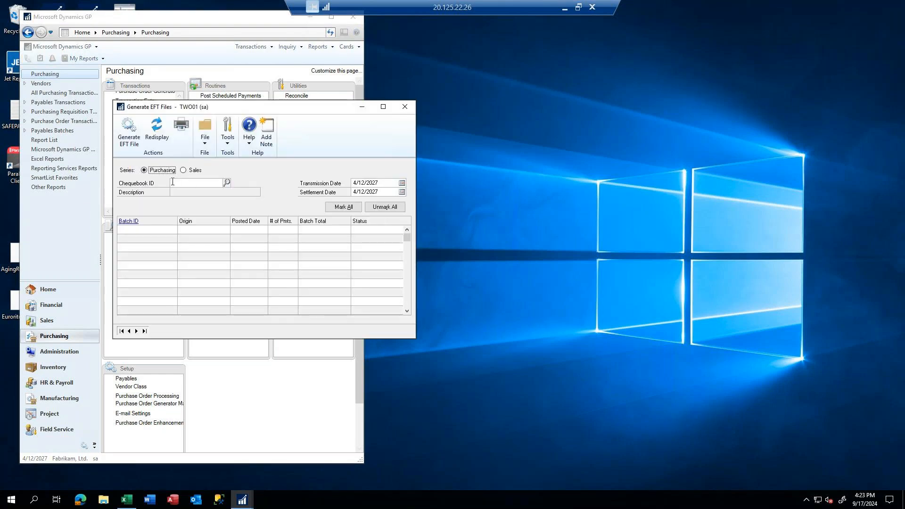
{"action": "left_click", "coordinate": [227, 184]}
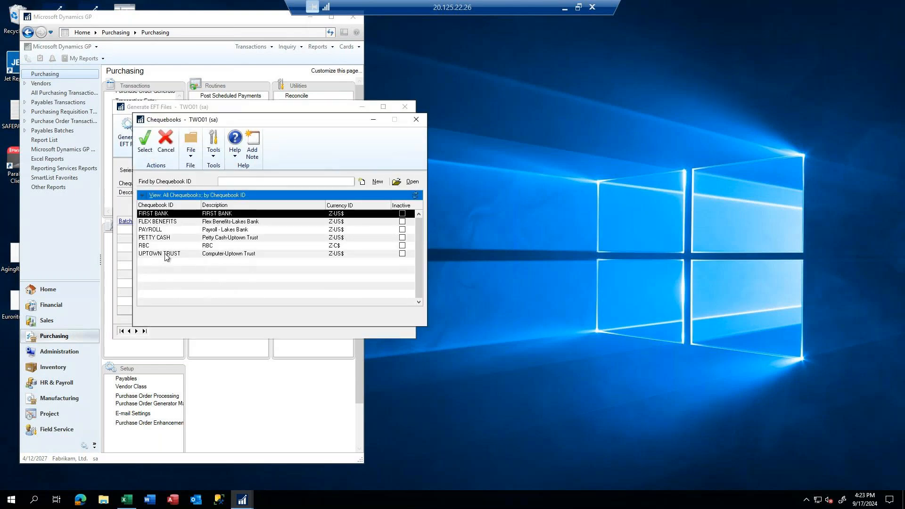
{"action": "left_click", "coordinate": [165, 254]}
{"action": "double_click", "coordinate": [165, 253]}
{"action": "left_click", "coordinate": [448, 277]}
Step: Choose the RBC chequebook for the EFT file and close Generate EFT Files without generating anything
{"action": "left_click", "coordinate": [226, 183]}
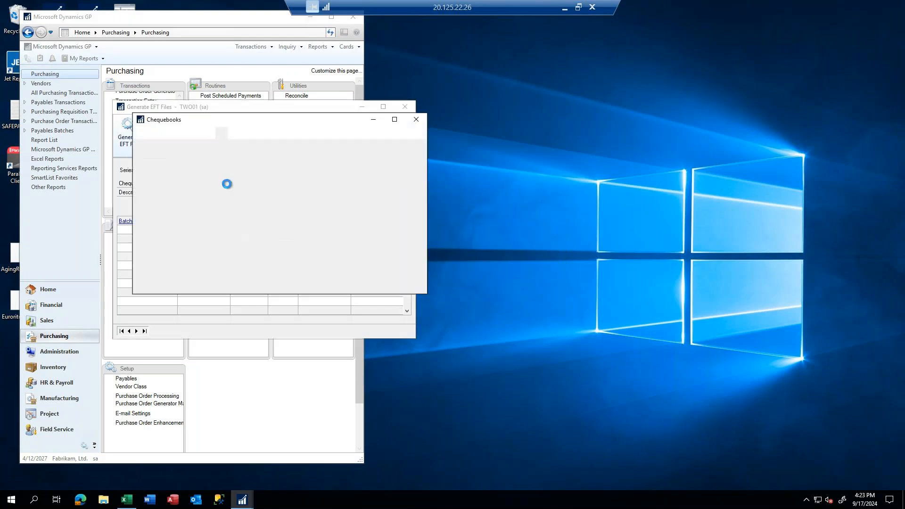
{"action": "scroll", "coordinate": [191, 217], "scroll_direction": "up", "scroll_amount": 2}
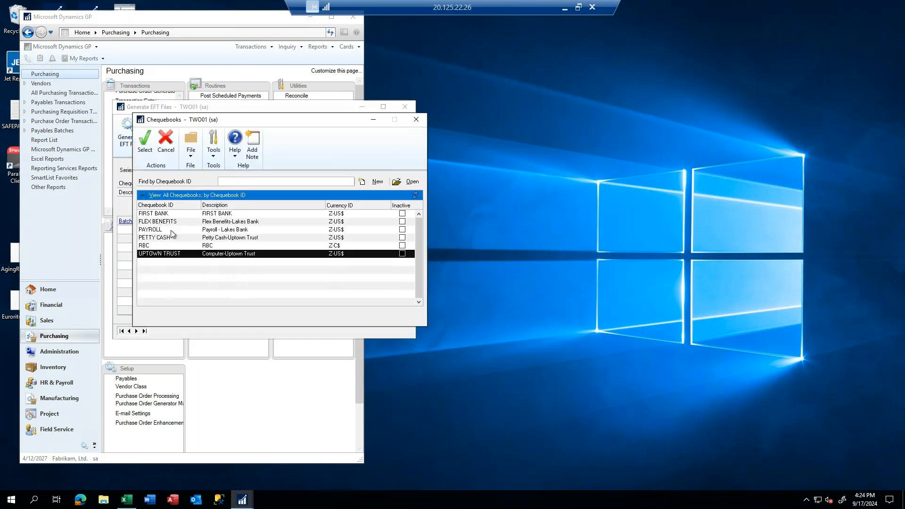
{"action": "left_click", "coordinate": [144, 247]}
{"action": "double_click", "coordinate": [144, 247]}
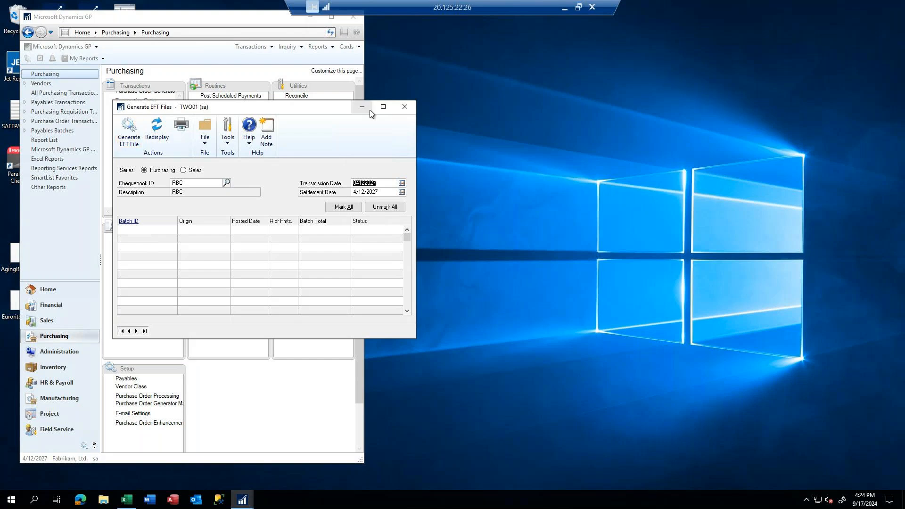
{"action": "left_click", "coordinate": [406, 108]}
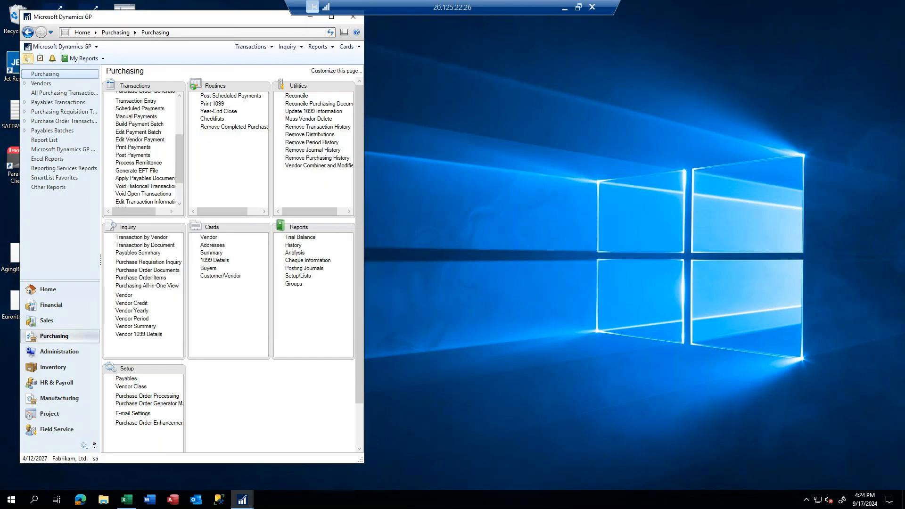
Step: Start a manual payment dated 4/12/2027 for vendor ALLENSON0001 and try to apply it to invoice 19000
{"action": "left_click", "coordinate": [140, 117]}
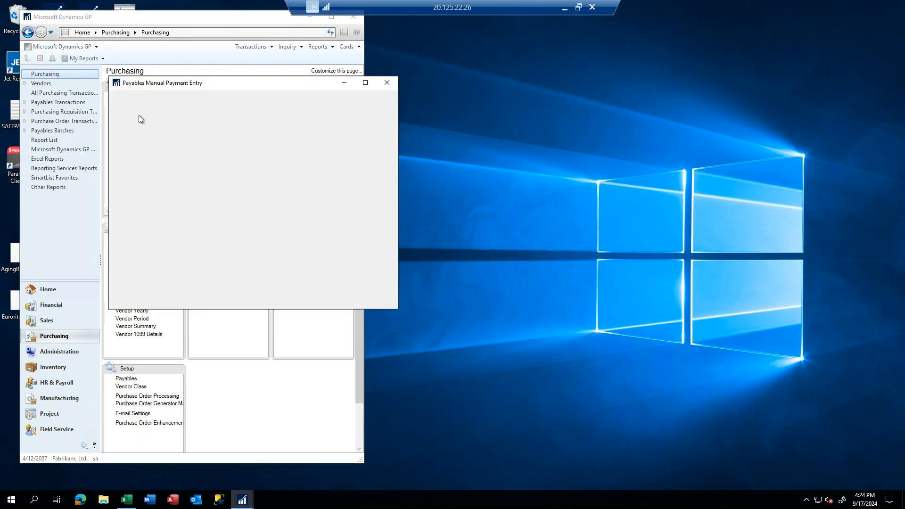
{"action": "key", "text": "Tab"}
{"action": "key", "text": "Tab"}
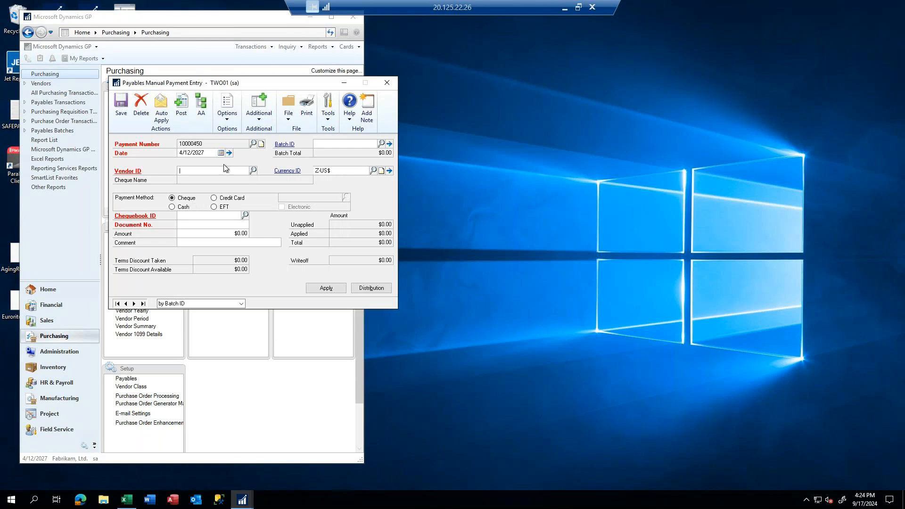
{"action": "left_click", "coordinate": [253, 171]}
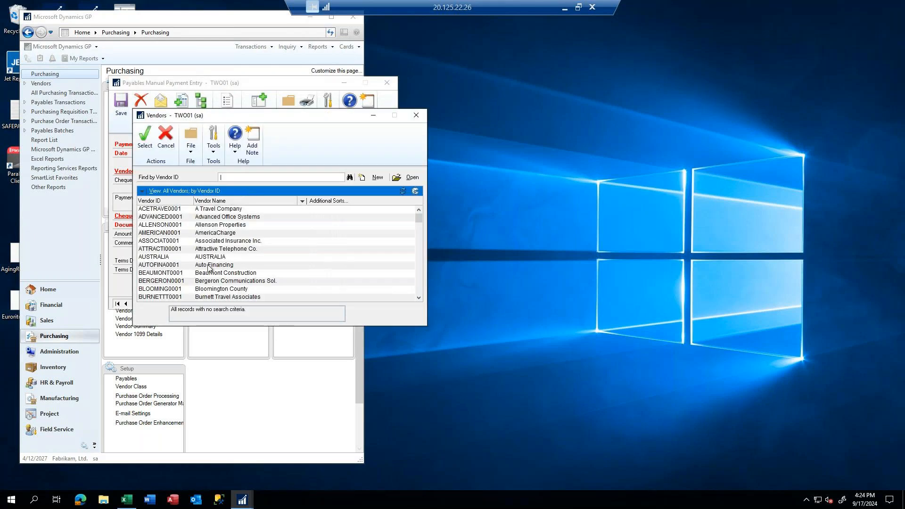
{"action": "double_click", "coordinate": [158, 225]}
{"action": "left_click", "coordinate": [326, 288]}
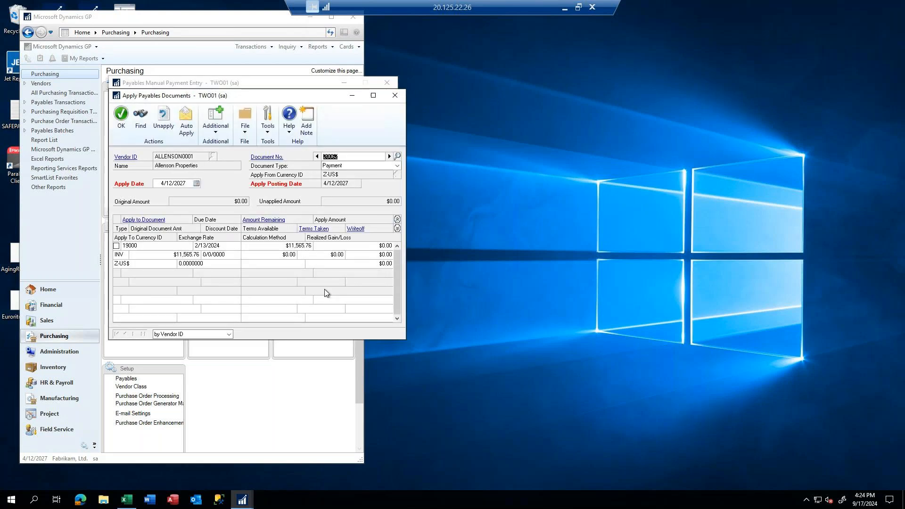
{"action": "left_click", "coordinate": [116, 246]}
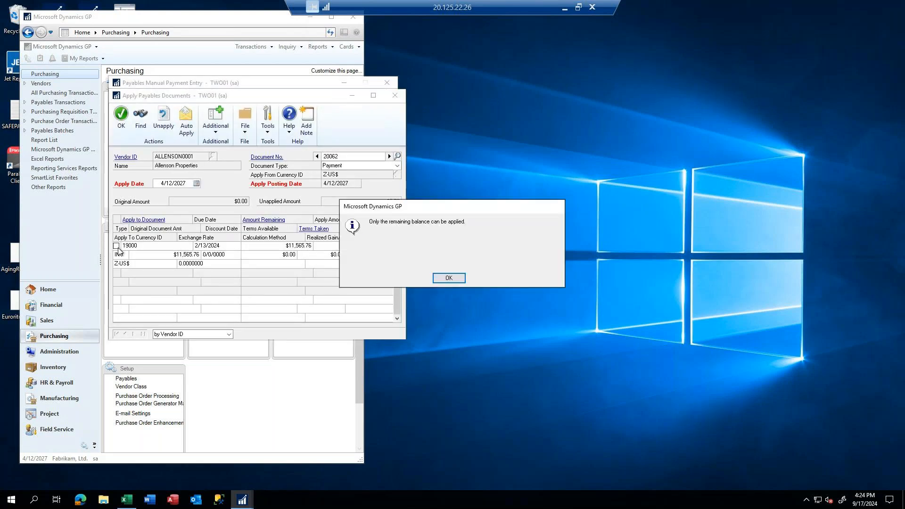
{"action": "left_click", "coordinate": [447, 277]}
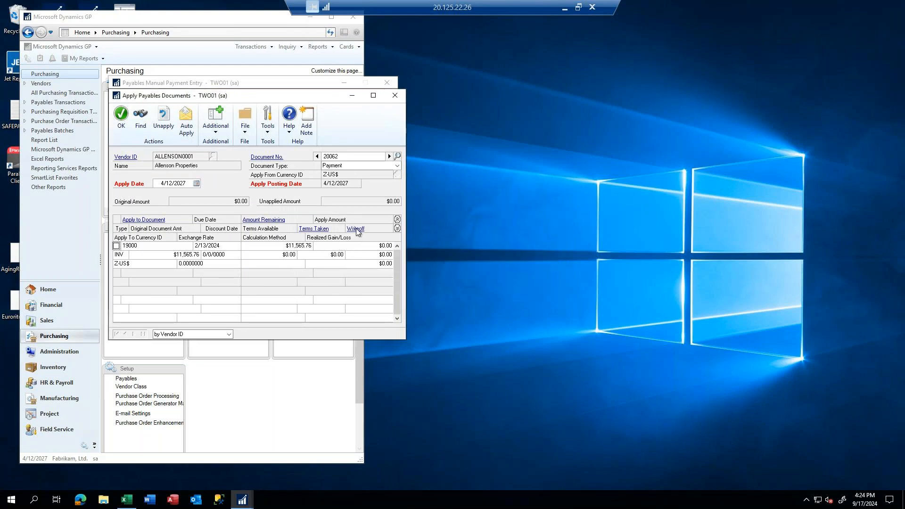
{"action": "left_click", "coordinate": [395, 95]}
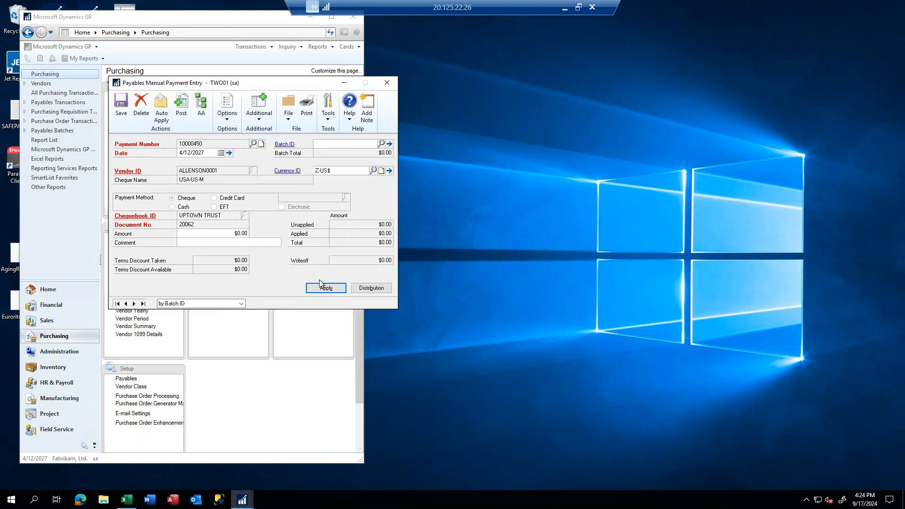
Step: Set the manual payment amount to $100.00 and delete the payment record
{"action": "left_click", "coordinate": [230, 233]}
{"action": "type", "text": "100"}
{"action": "key", "text": "Tab"}
{"action": "left_click", "coordinate": [141, 105]}
{"action": "left_click", "coordinate": [436, 278]}
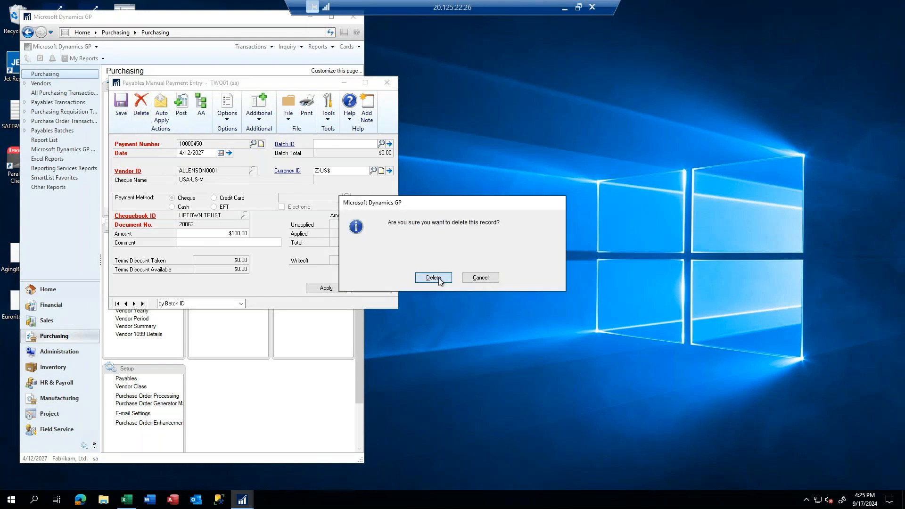
Step: Enter a manual payment of $1,000.00 for vendor ACETRAVE0001
{"action": "type", "text": "ACE"}
{"action": "left_click", "coordinate": [199, 183]}
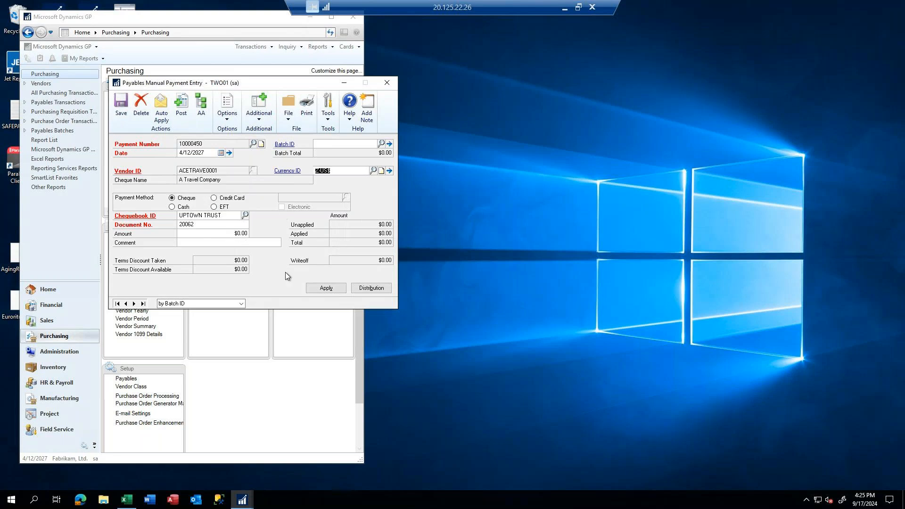
{"action": "left_click", "coordinate": [231, 233]}
{"action": "type", "text": "10"}
{"action": "key", "text": "Tab"}
Step: Examine the payables documents the ACETRAVE0001 payment could be applied to, without applying any
{"action": "left_click", "coordinate": [332, 290]}
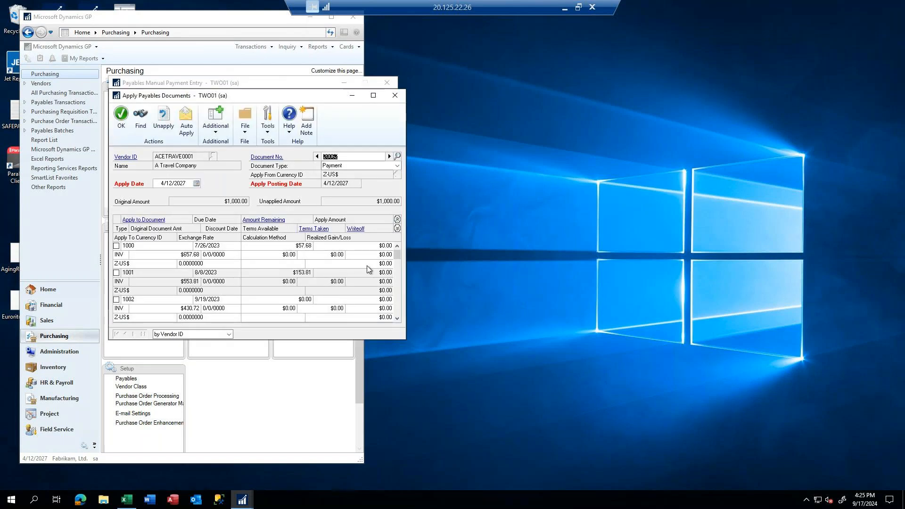
{"action": "left_click_drag", "start_coordinate": [396, 258], "coordinate": [400, 320]}
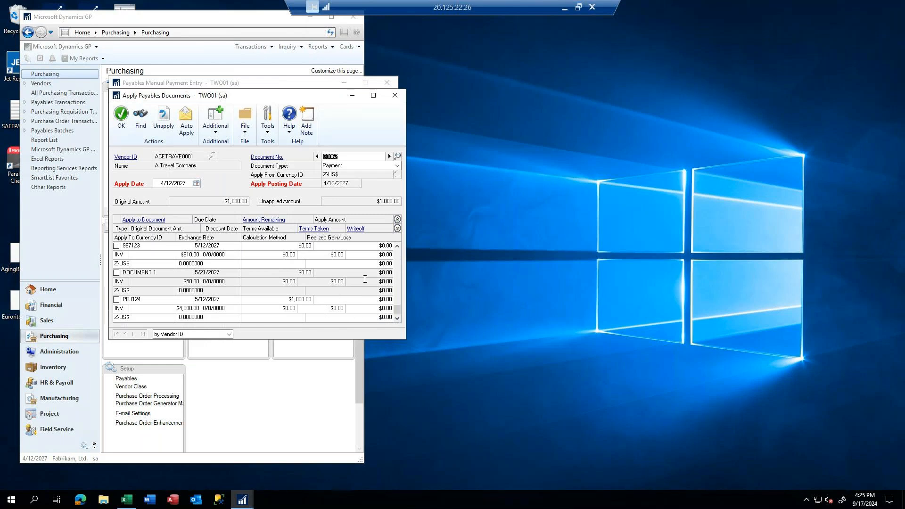
{"action": "left_click", "coordinate": [395, 97]}
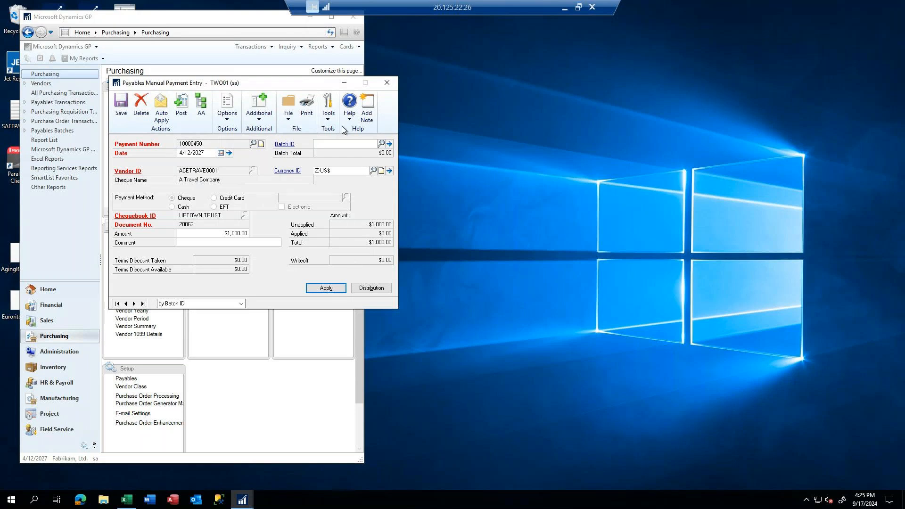
Step: Close the manual payment entry and discard the ACETRAVE0001 payment by deleting it
{"action": "left_click", "coordinate": [388, 84]}
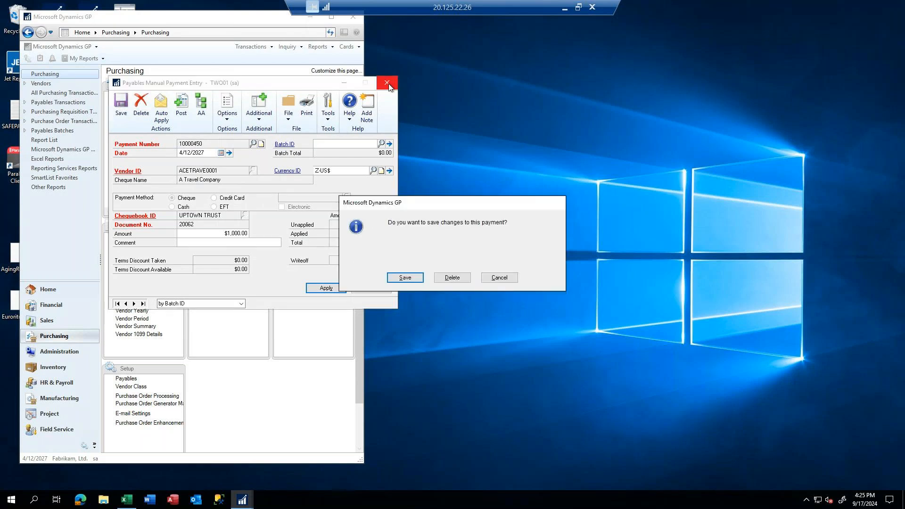
{"action": "left_click", "coordinate": [499, 278]}
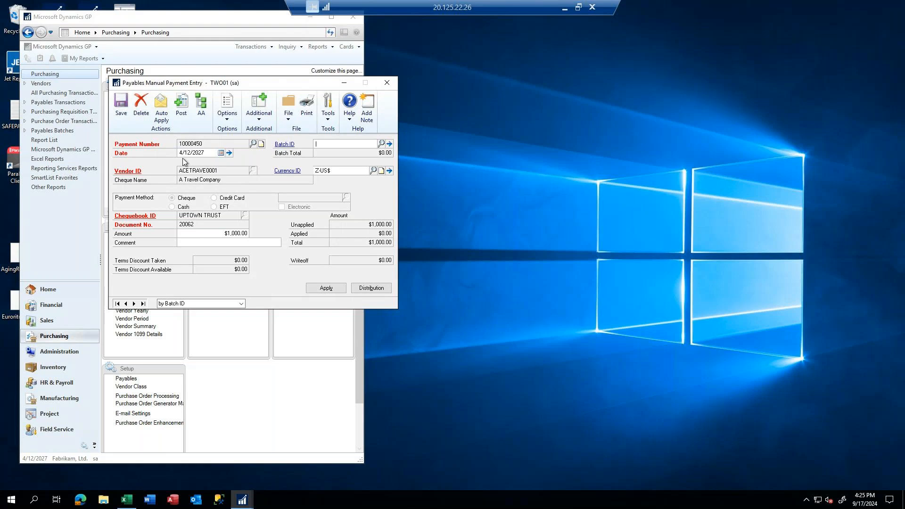
{"action": "left_click", "coordinate": [387, 84]}
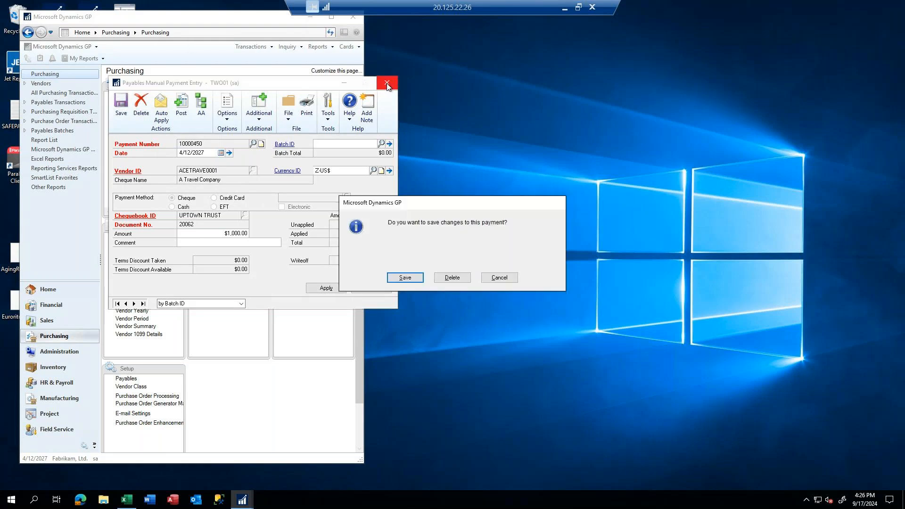
{"action": "left_click", "coordinate": [453, 278]}
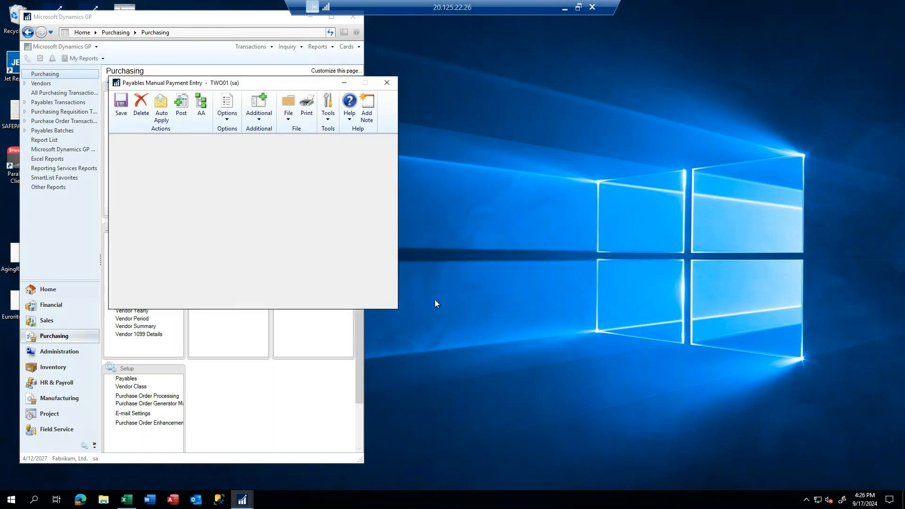
Step: Check the vendor balances in the Excel pivot table and return to the Dynamics GP main window
{"action": "left_click", "coordinate": [127, 499]}
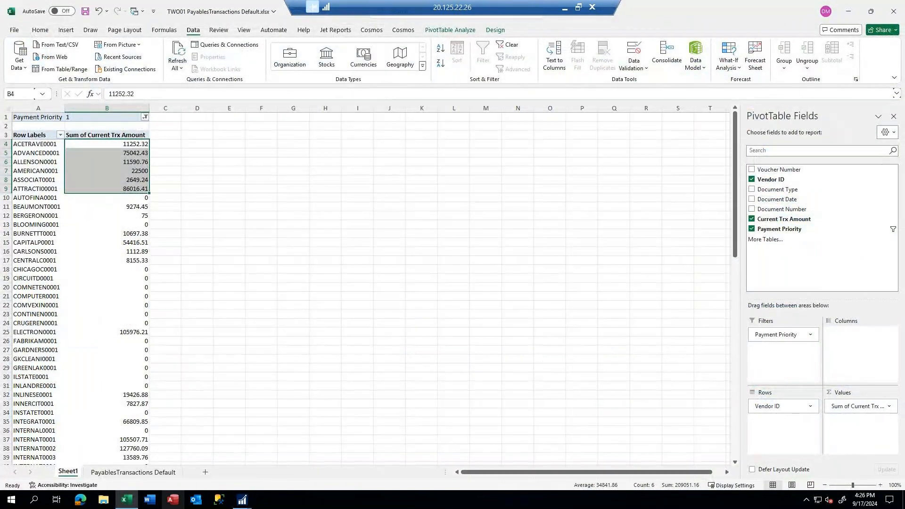
{"action": "mouse_move", "coordinate": [243, 500]}
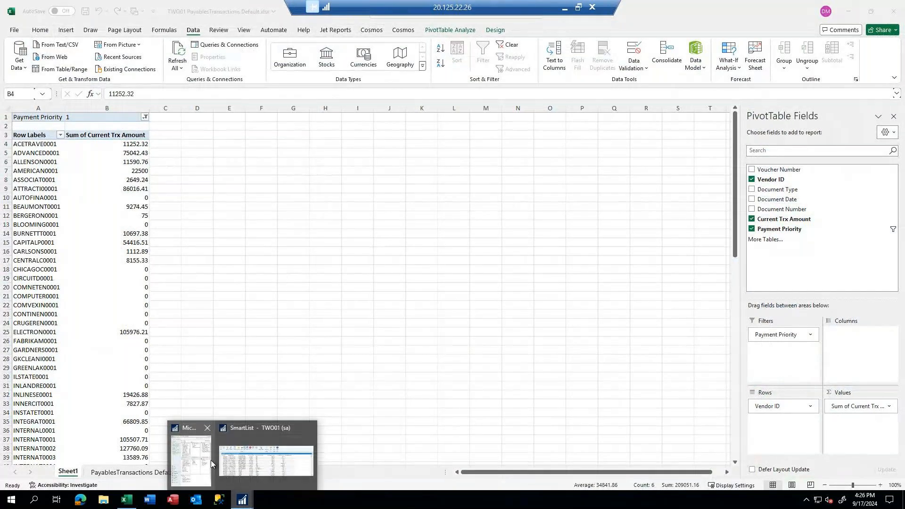
{"action": "left_click", "coordinate": [211, 460]}
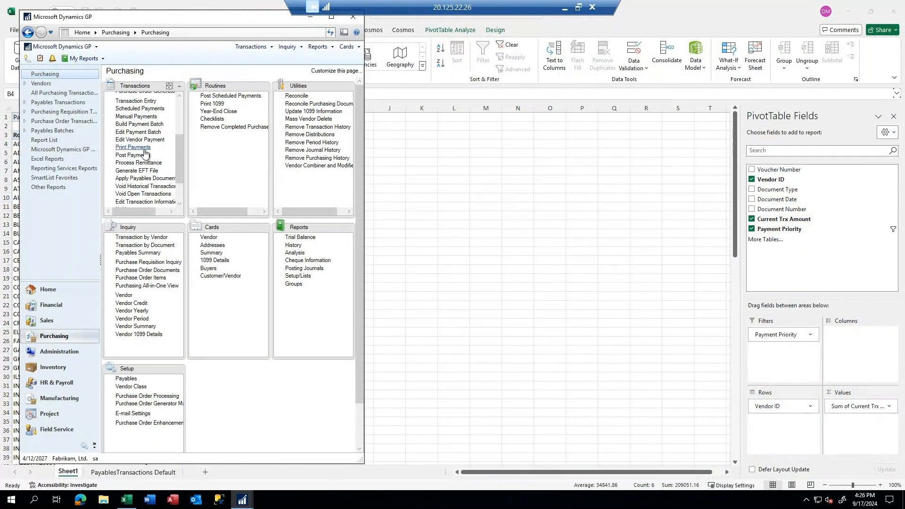
Step: Enter a manual payment of $100.00 for vendor ELECTRO0001
{"action": "left_click", "coordinate": [135, 117]}
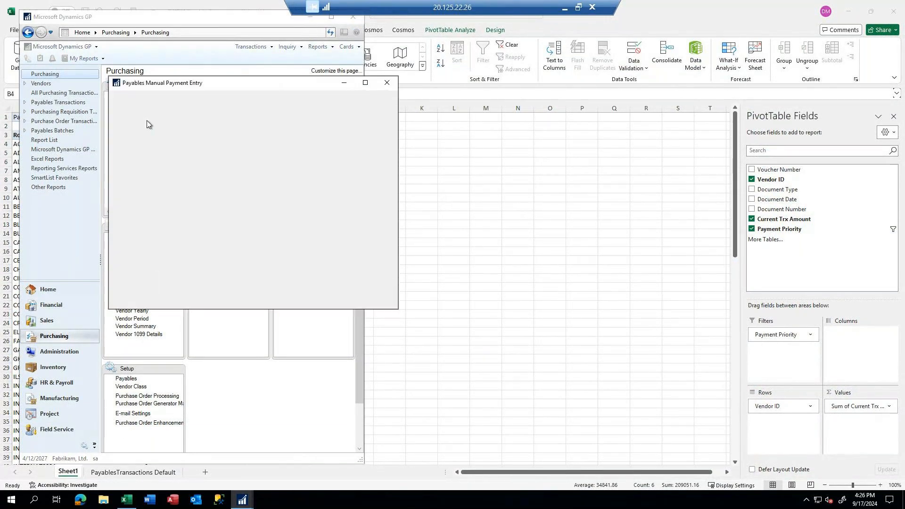
{"action": "type", "text": "ELE"}
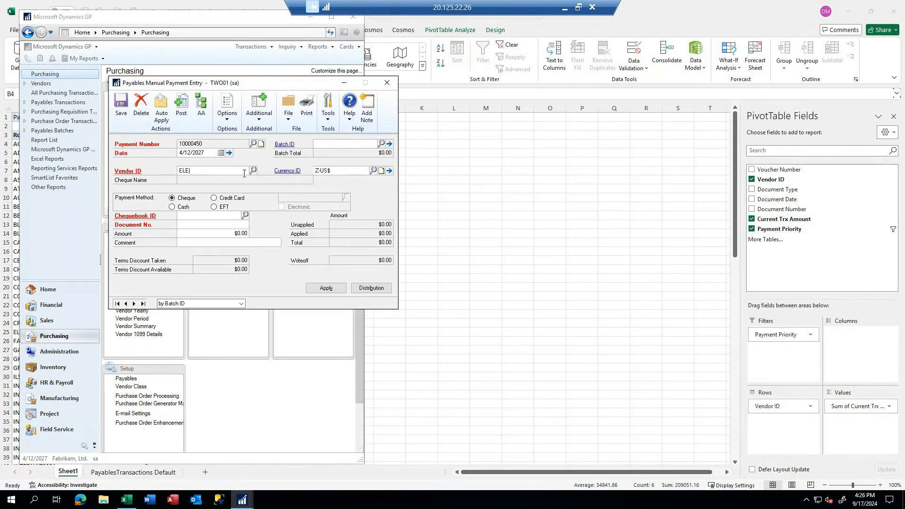
{"action": "left_click", "coordinate": [252, 171]}
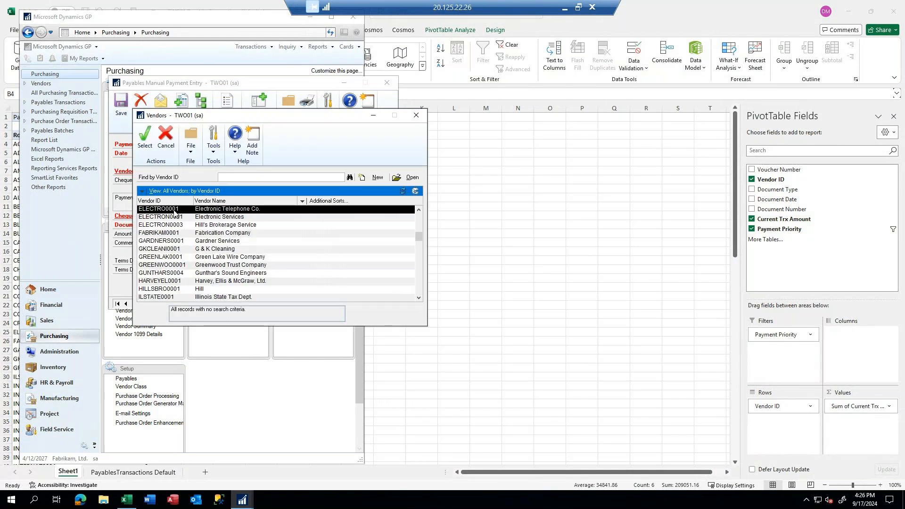
{"action": "double_click", "coordinate": [177, 209]}
{"action": "left_click", "coordinate": [228, 232]}
{"action": "type", "text": "100"}
{"action": "key", "text": "Tab"}
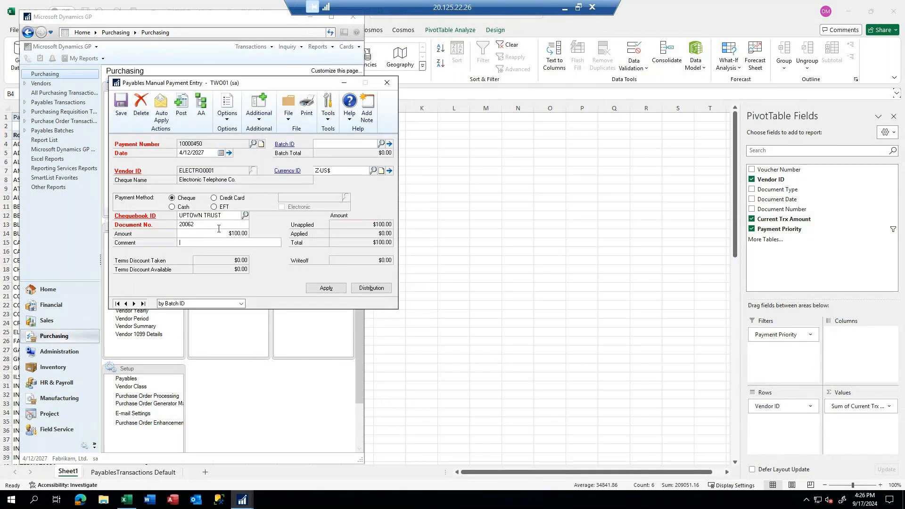
Step: Examine the documents and document types for applying the ELECTRO0001 payment, and discard the payment by deleting it
{"action": "left_click", "coordinate": [327, 289]}
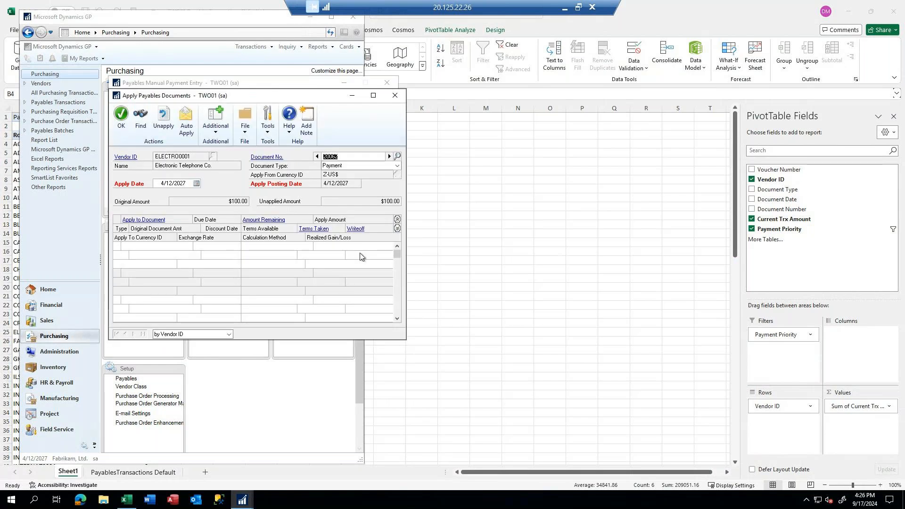
{"action": "left_click", "coordinate": [398, 167]}
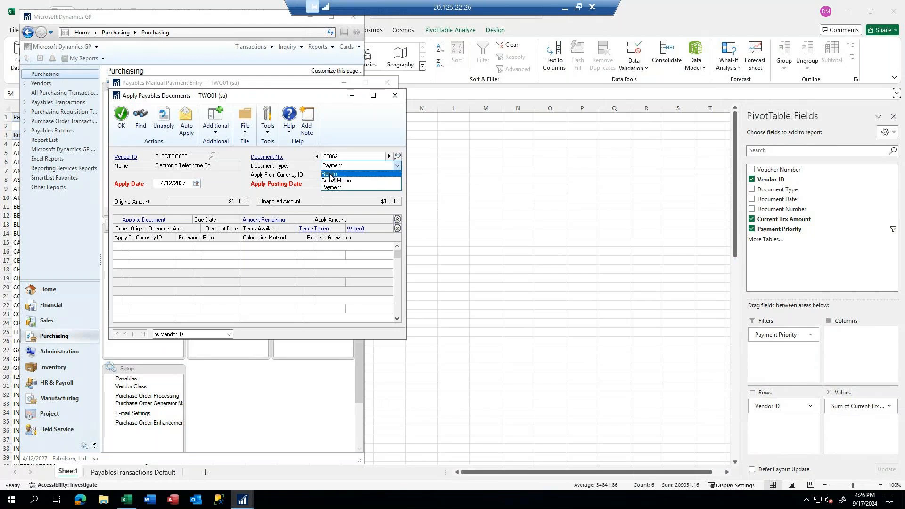
{"action": "left_click", "coordinate": [396, 97]}
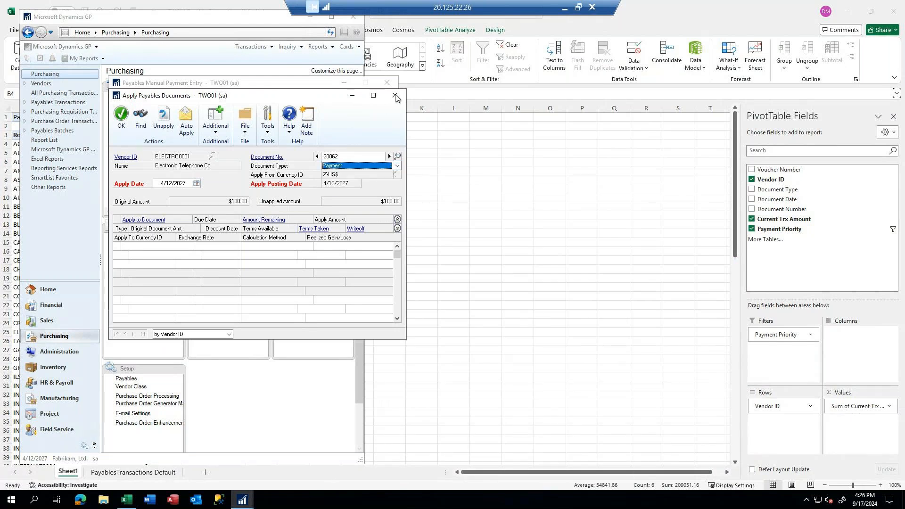
{"action": "left_click", "coordinate": [395, 96]}
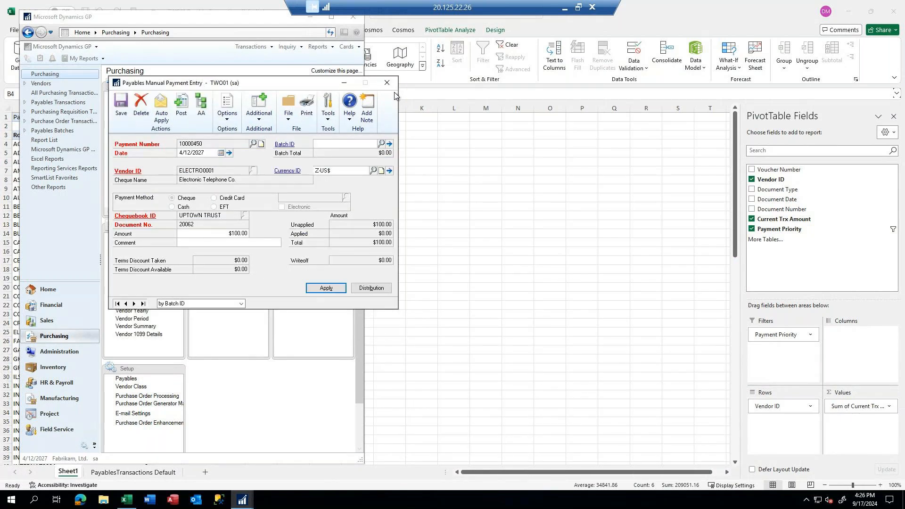
{"action": "left_click", "coordinate": [387, 83]}
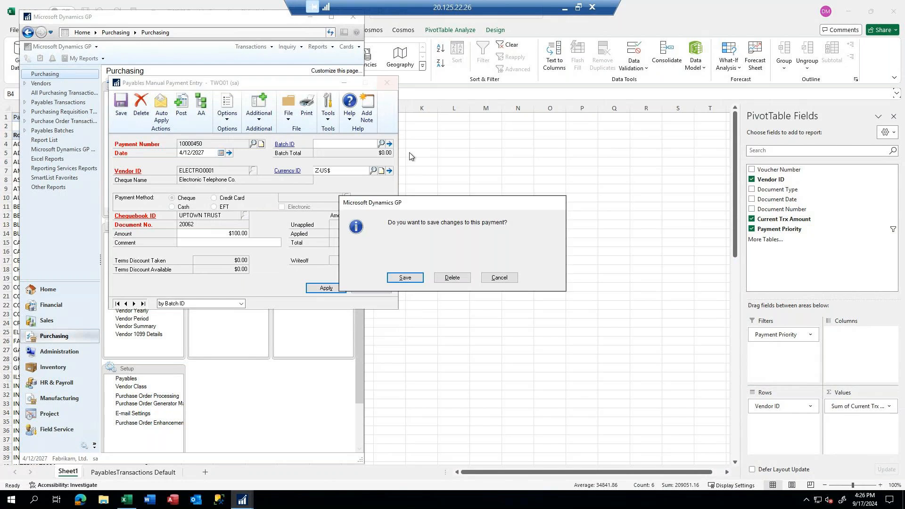
{"action": "left_click", "coordinate": [455, 278]}
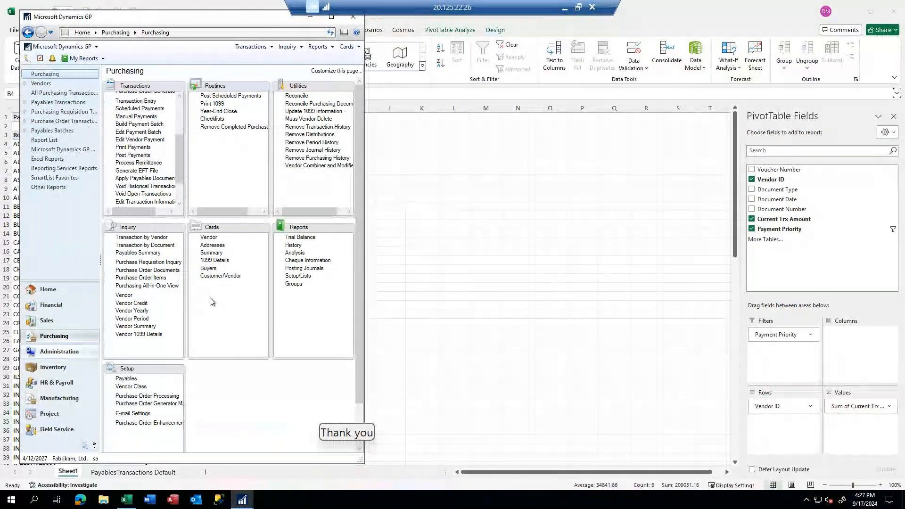
Step: Open the company's Credit Card Setup from Administration and review the Retail Credit and AmericaCharge card records
{"action": "left_click", "coordinate": [59, 352]}
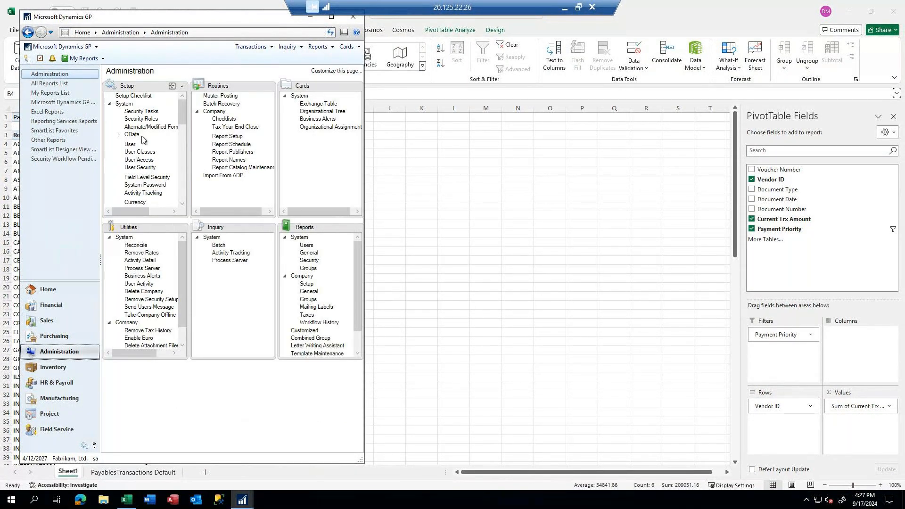
{"action": "left_click_drag", "start_coordinate": [183, 301], "coordinate": [185, 272]}
{"action": "left_click_drag", "start_coordinate": [183, 107], "coordinate": [184, 164]}
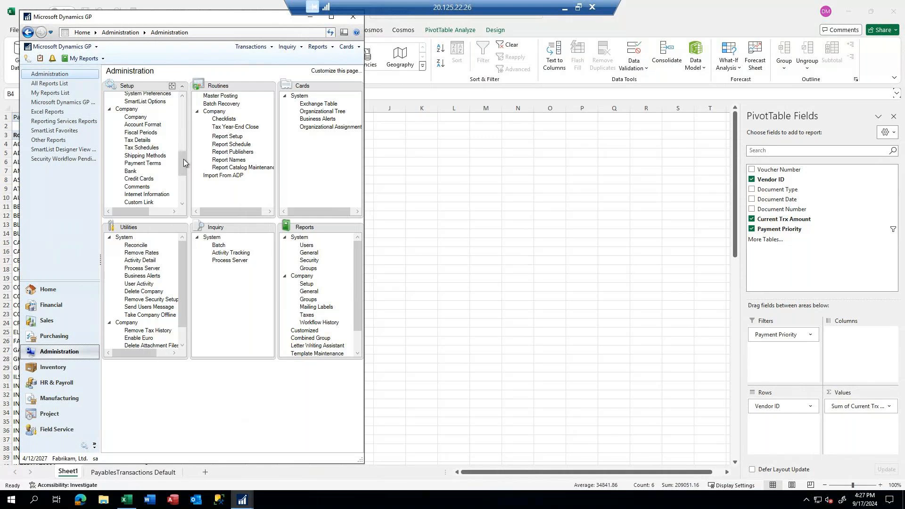
{"action": "left_click", "coordinate": [139, 181]}
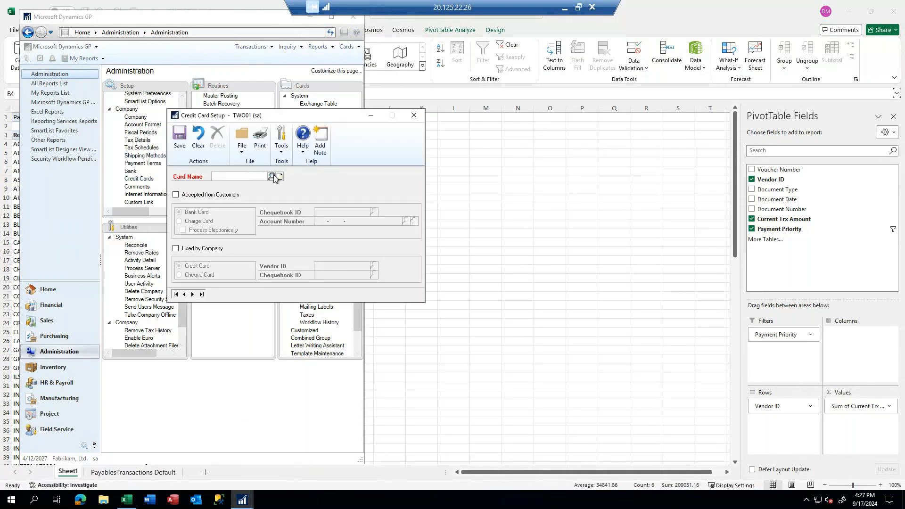
{"action": "left_click", "coordinate": [272, 177]}
{"action": "double_click", "coordinate": [156, 240]}
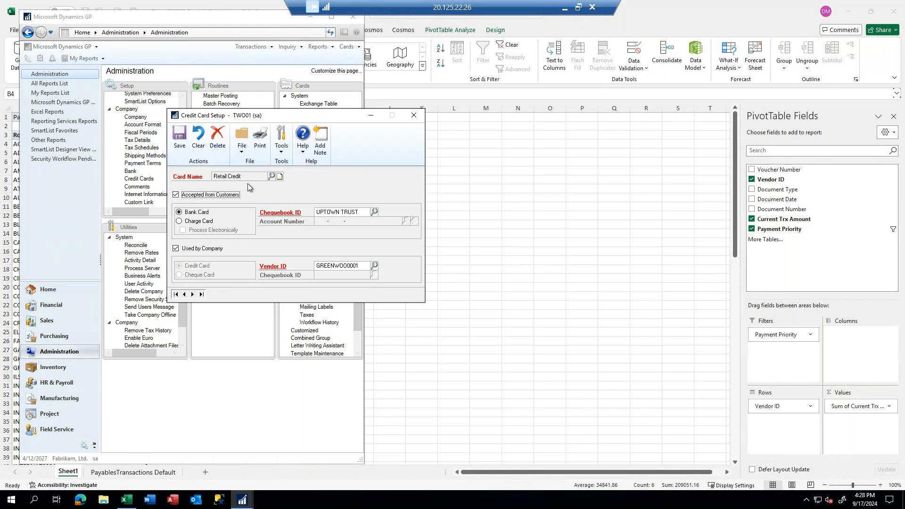
{"action": "left_click", "coordinate": [184, 295]}
{"action": "left_click", "coordinate": [184, 295]}
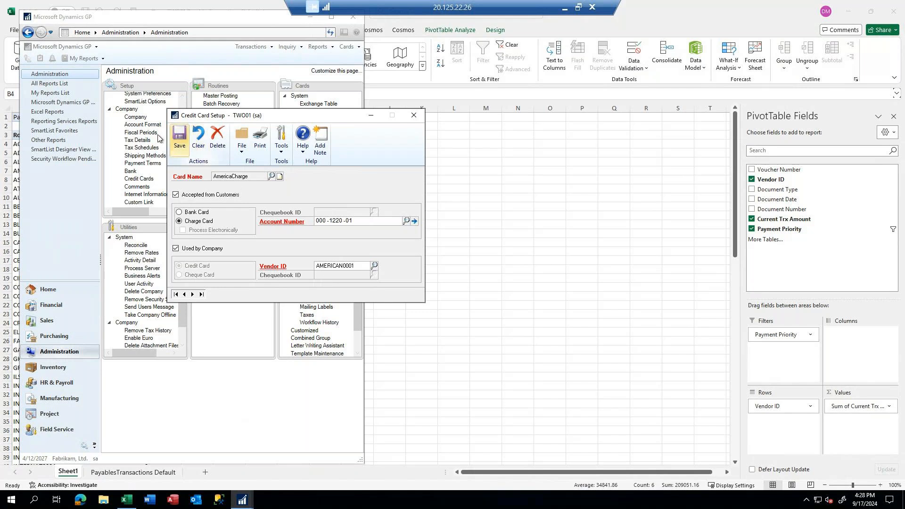
Step: Save the AmericaCharge card record and start a new card named RBC VISA
{"action": "left_click", "coordinate": [179, 137]}
{"action": "type", "text": "R"}
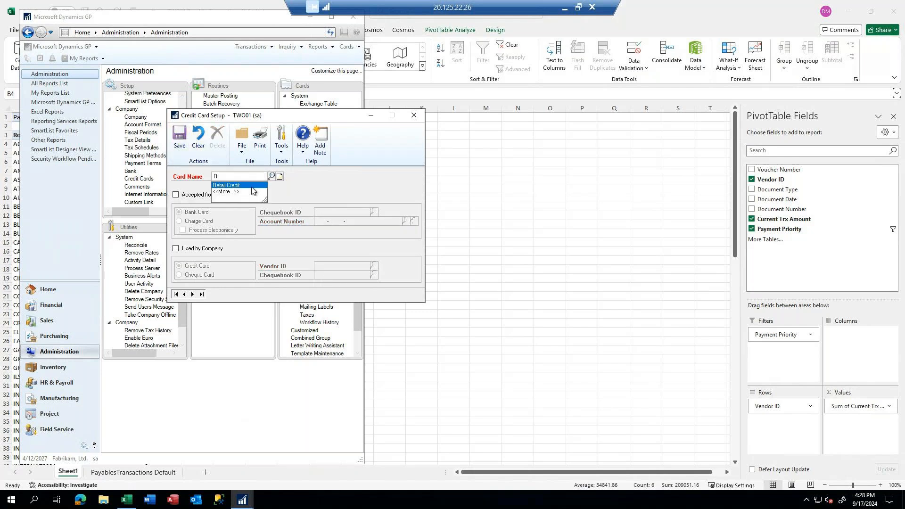
{"action": "type", "text": "BC VISA"}
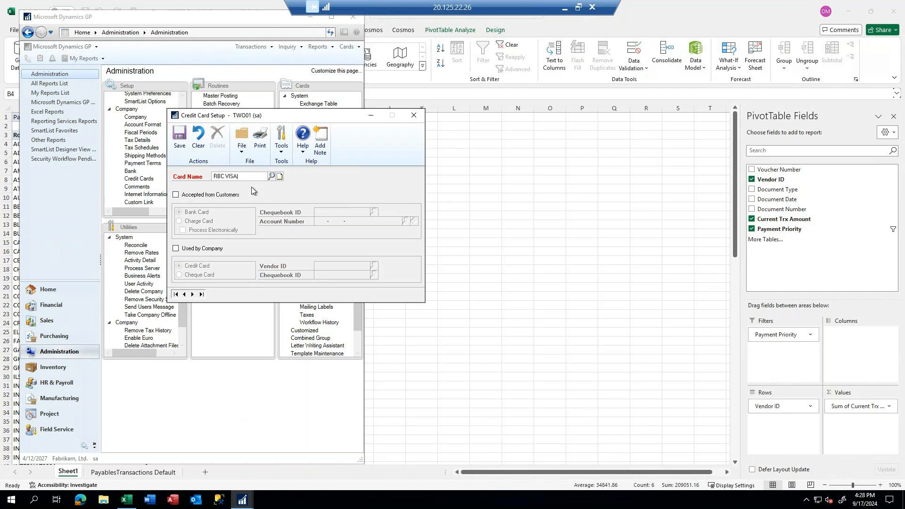
{"action": "key", "text": "Tab"}
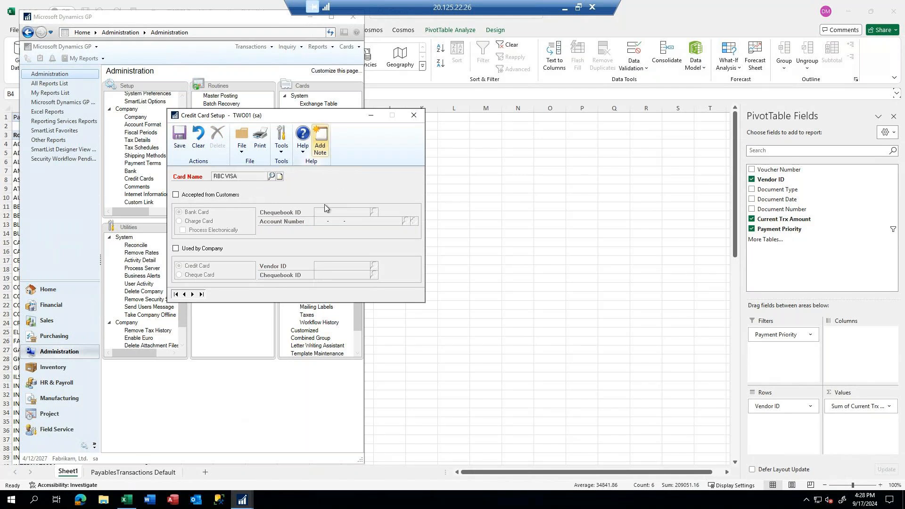
Step: Set the RBC VISA card as used by the company, as a cheque card linked to chequebook RBC
{"action": "left_click", "coordinate": [178, 249]}
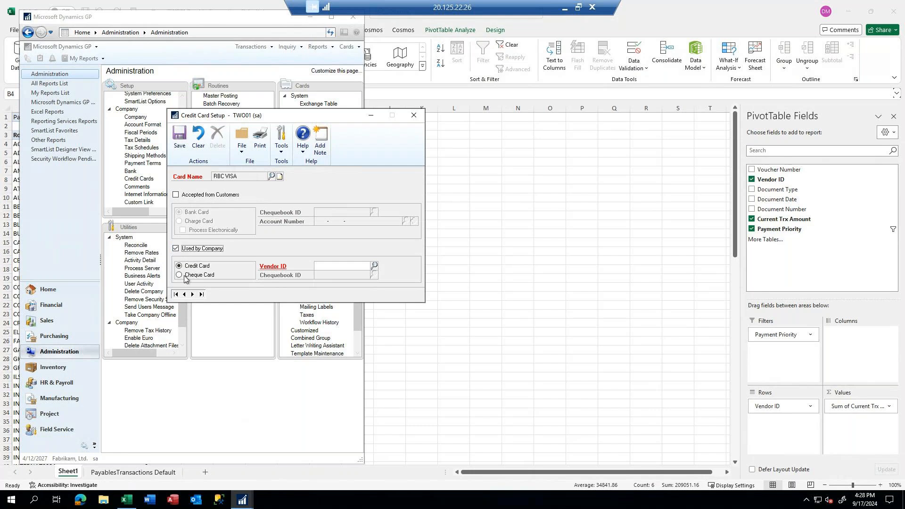
{"action": "left_click", "coordinate": [180, 276]}
{"action": "left_click", "coordinate": [374, 274]}
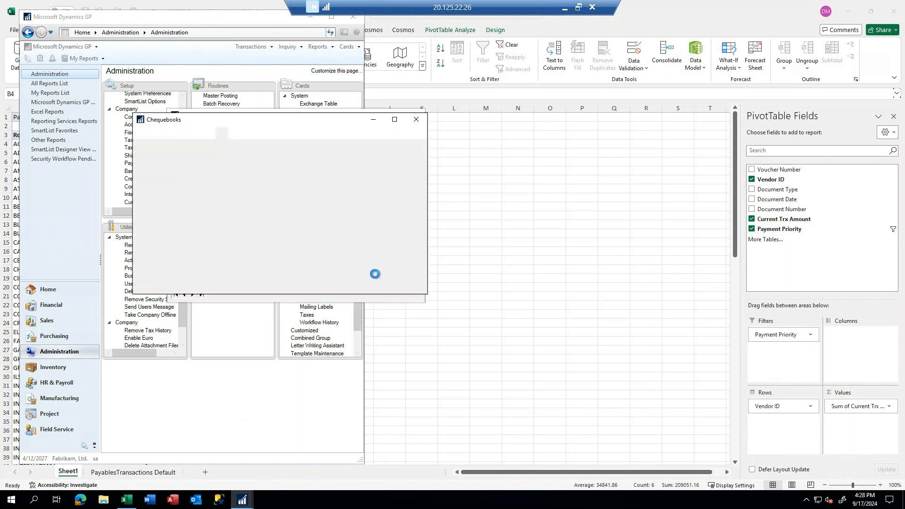
{"action": "left_click", "coordinate": [154, 246]}
{"action": "double_click", "coordinate": [154, 247]}
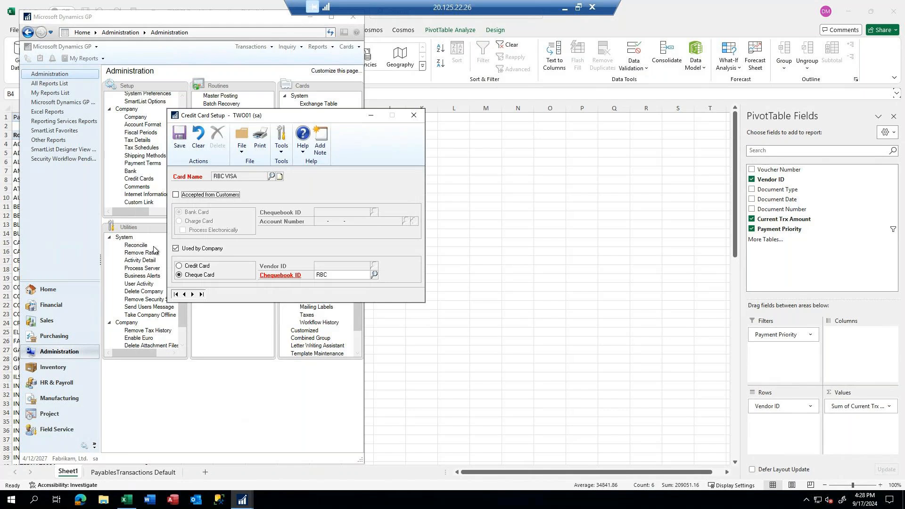
{"action": "left_click_drag", "start_coordinate": [294, 120], "coordinate": [492, 124]}
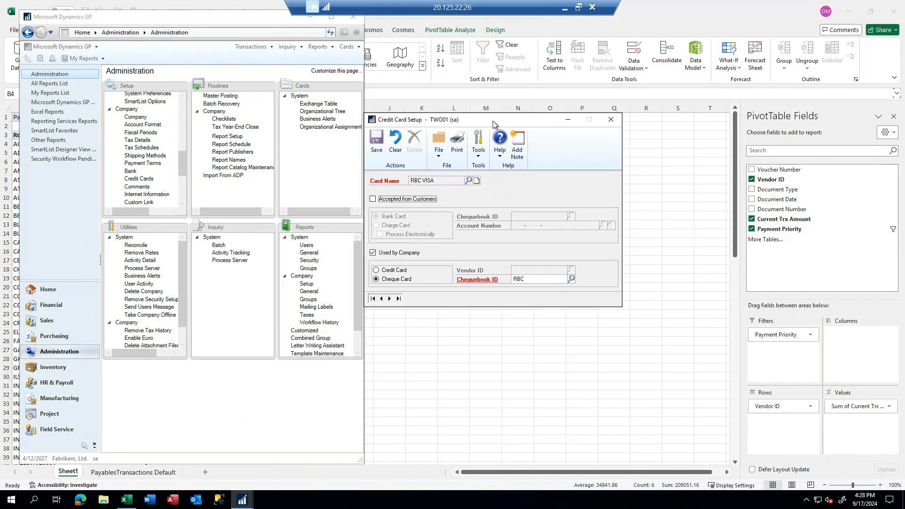